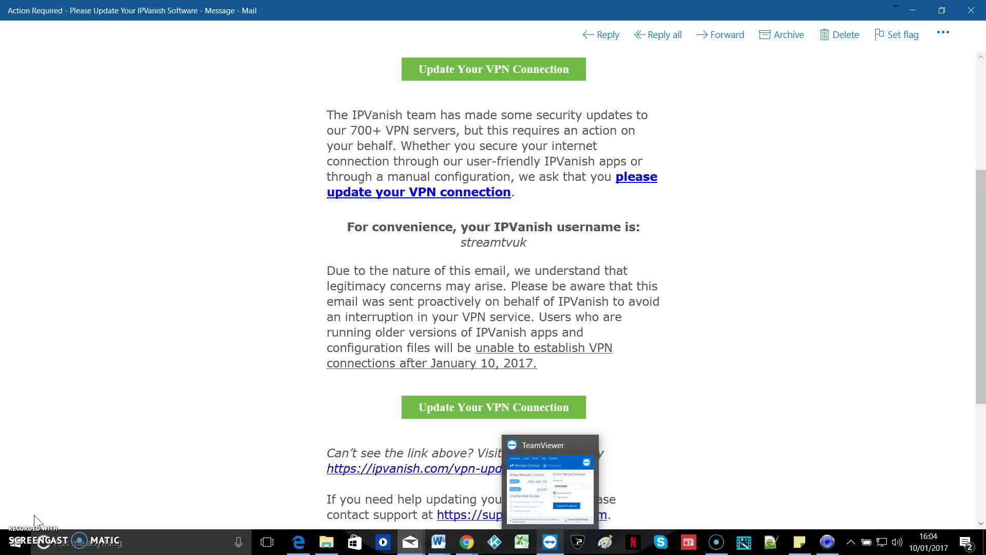
Step: Restore the TeamViewer window from the taskbar over the IPVanish email in Mail
click(550, 542)
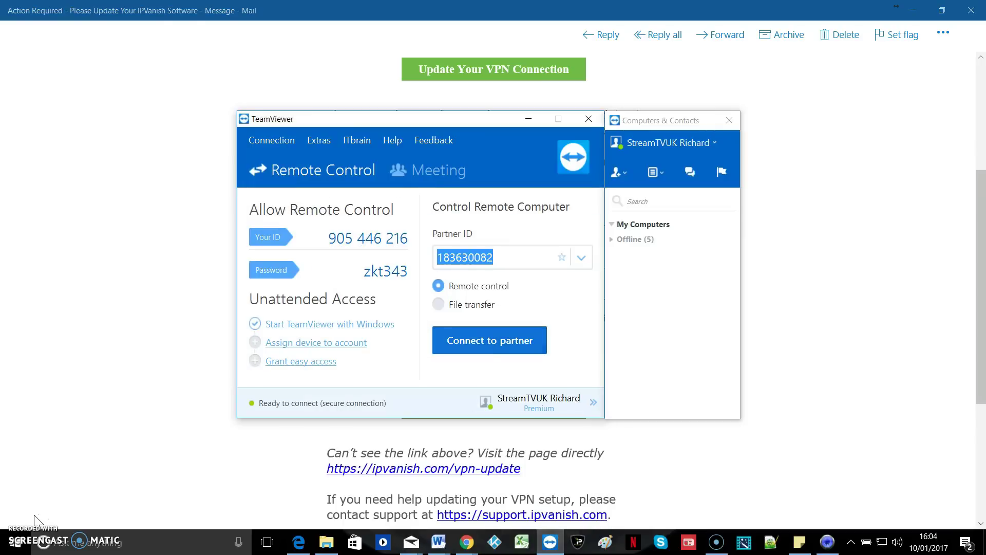
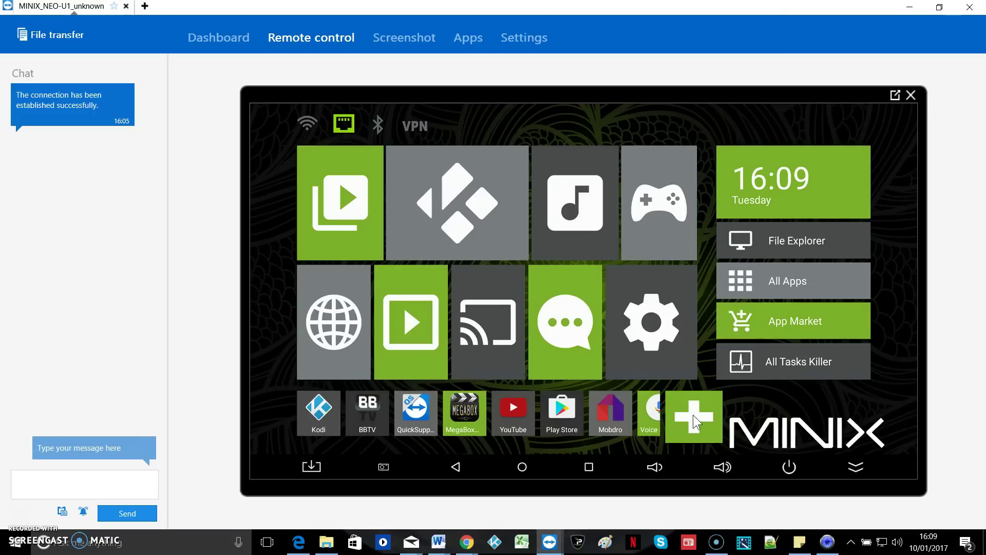
Step: Open the Apps list in the MINIX box's device settings
key(Down)
key(Down)
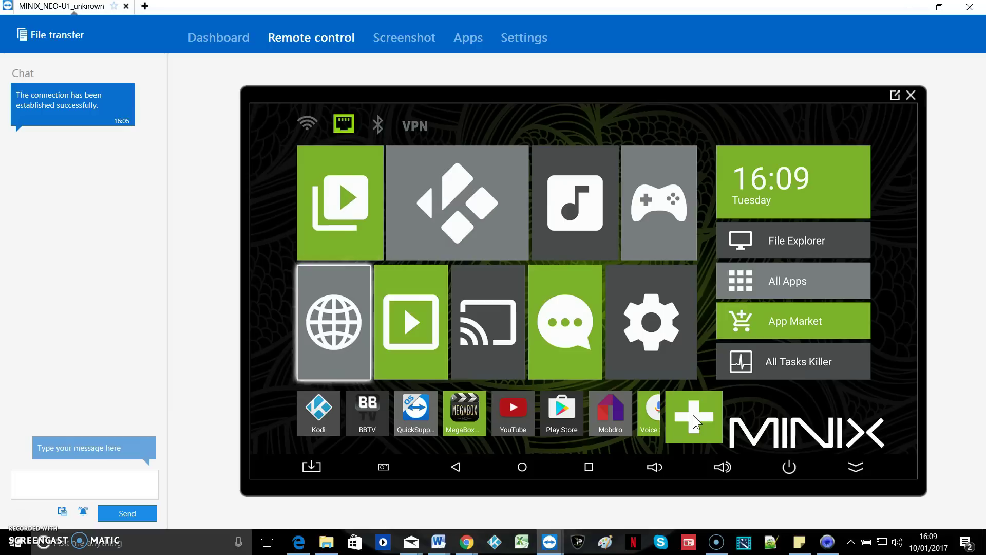
key(Right)
key(Right)
key(Right)
key(Right)
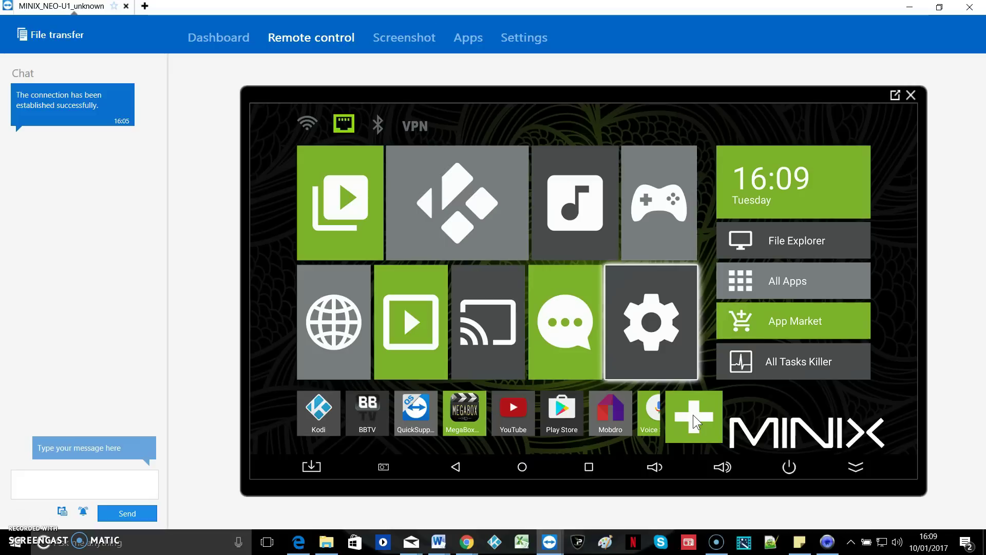
key(Return)
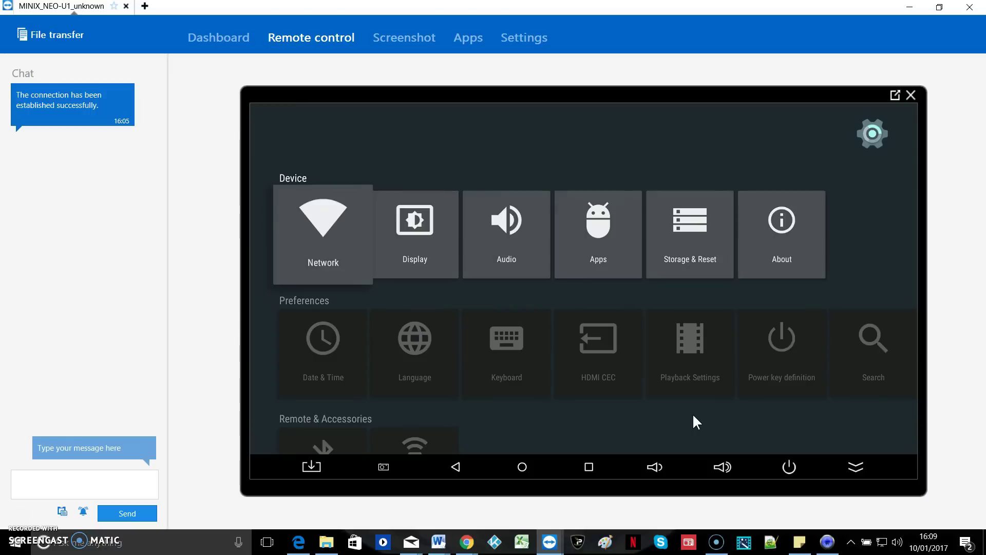
key(Right)
key(Right)
key(Right)
key(Right)
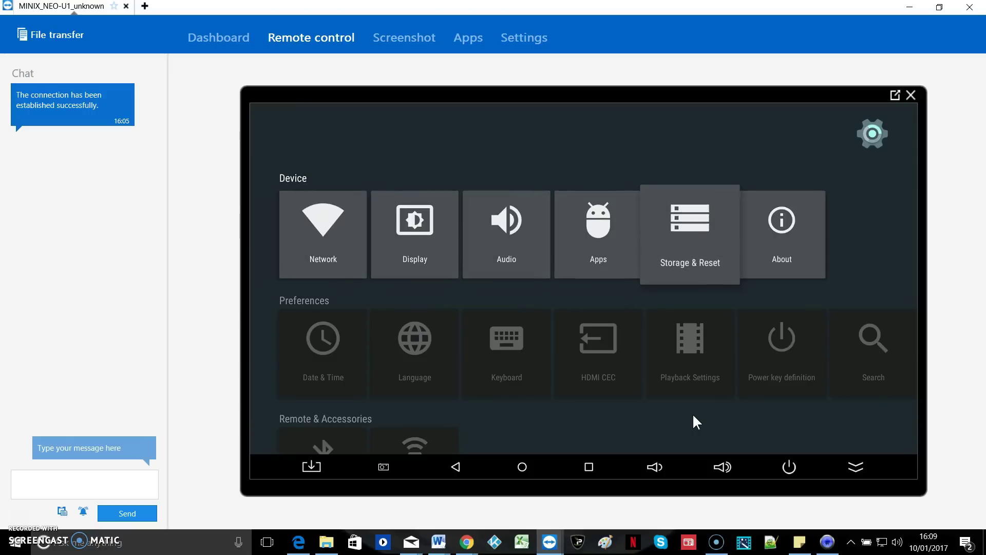
key(Left)
key(Return)
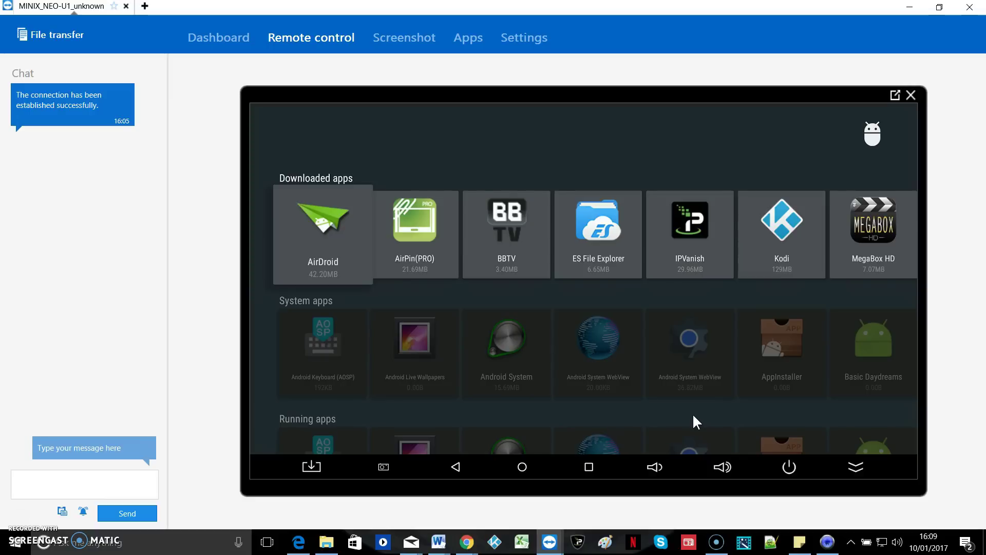
Step: Uninstall IPVanish, accepting both confirmation prompts
key(Right)
key(Right)
key(Right)
key(Right)
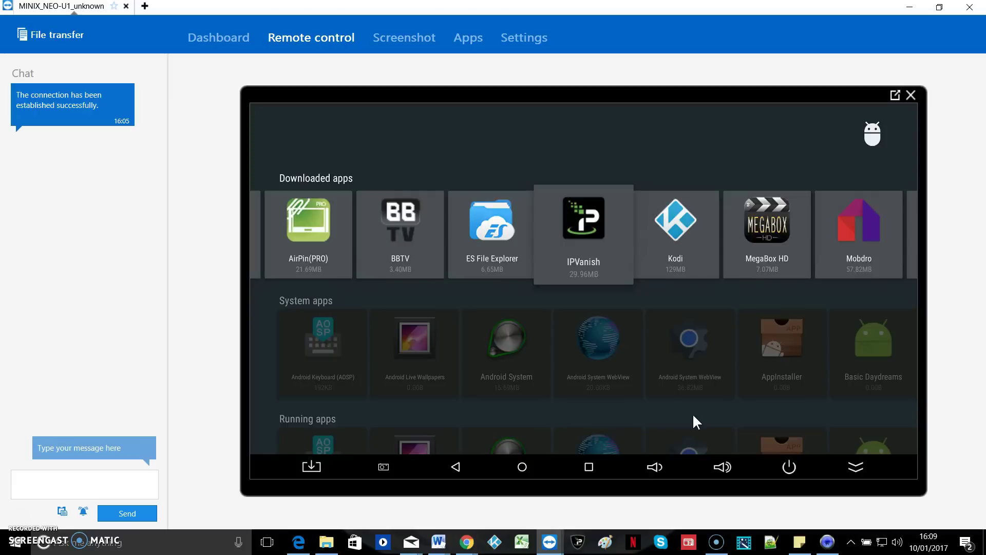
key(Return)
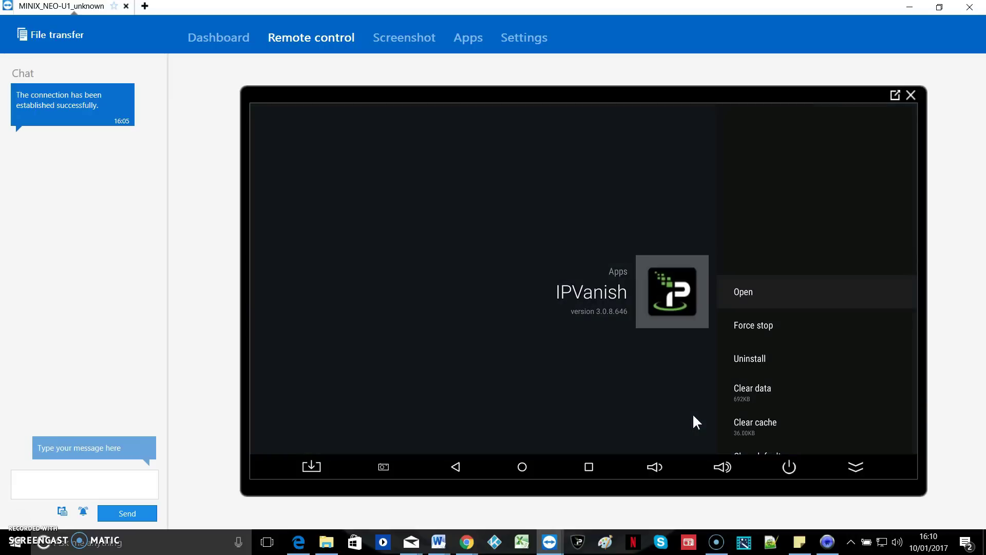
key(Down)
key(Down)
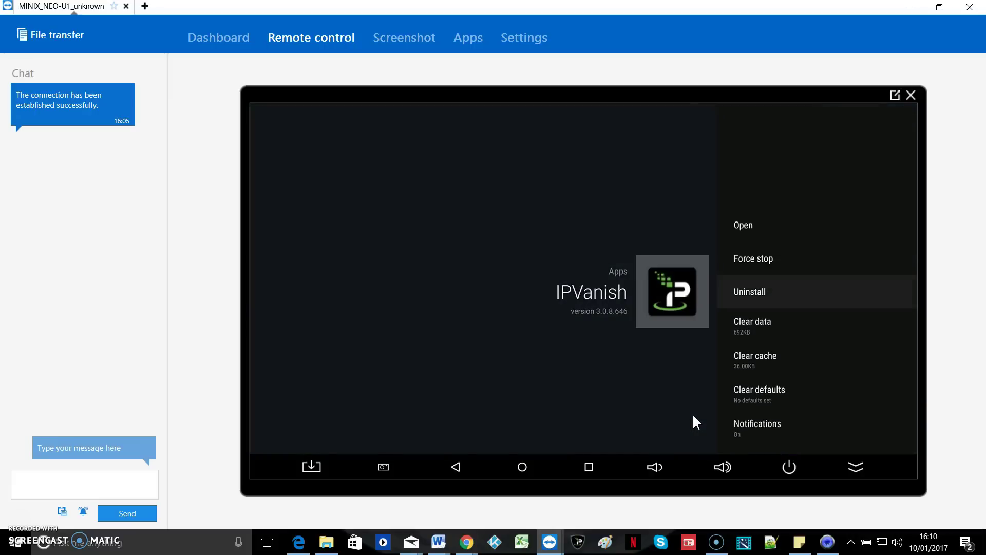
key(Return)
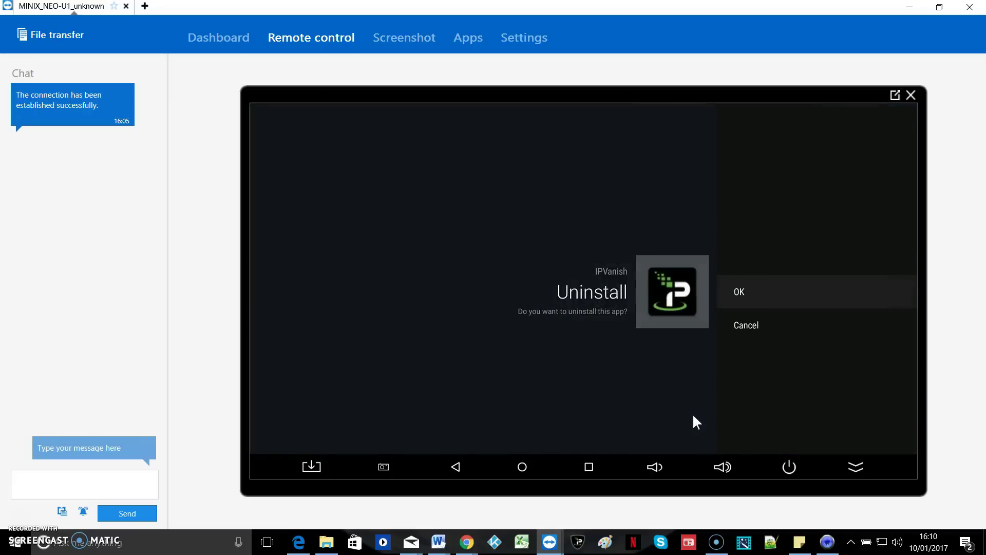
key(Return)
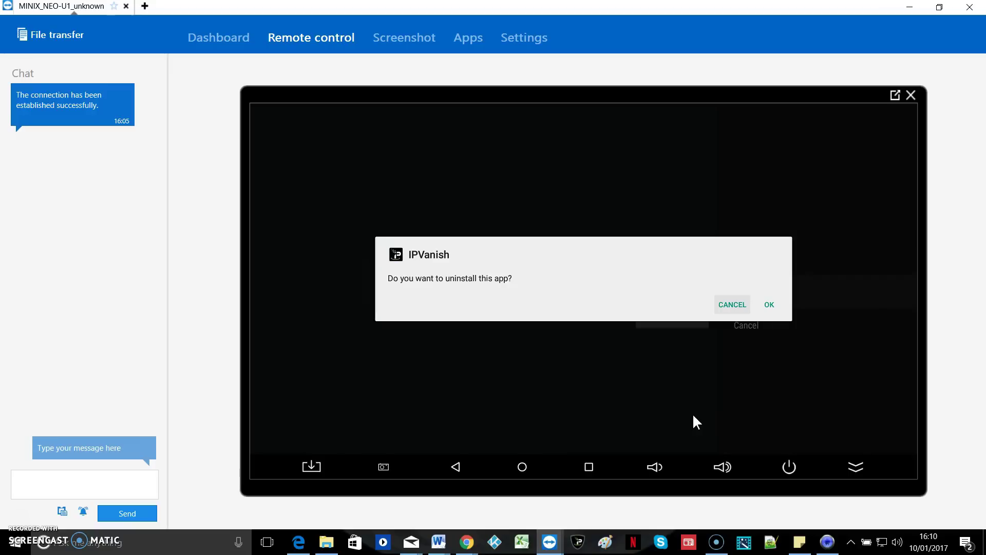
key(Right)
key(Return)
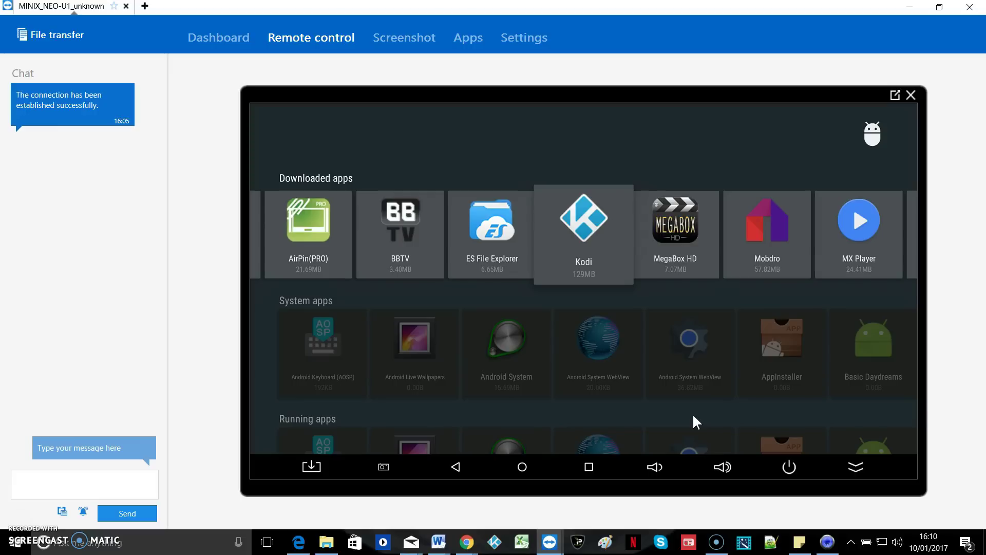
Step: Return to the home screen and launch Chrome from the Internet folder
key(Escape)
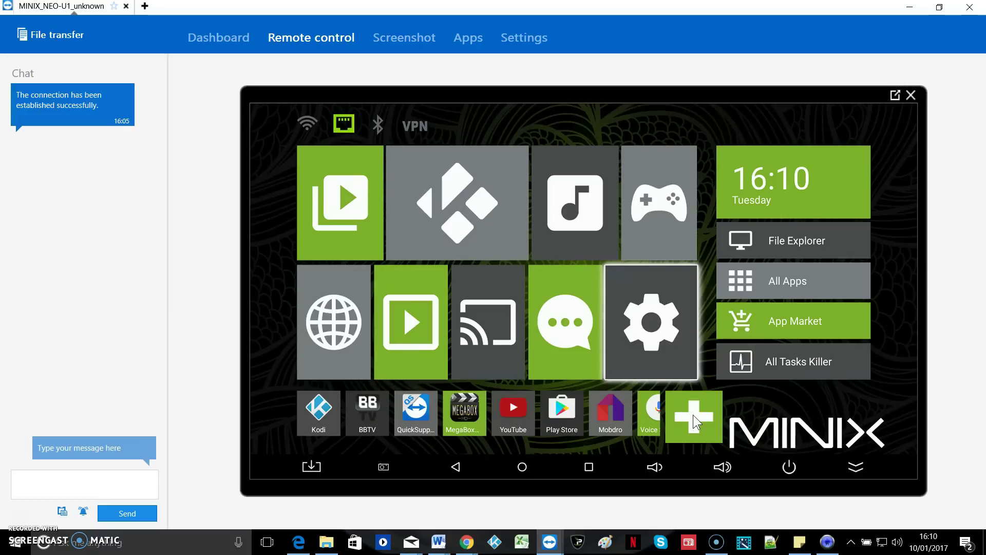
click(319, 350)
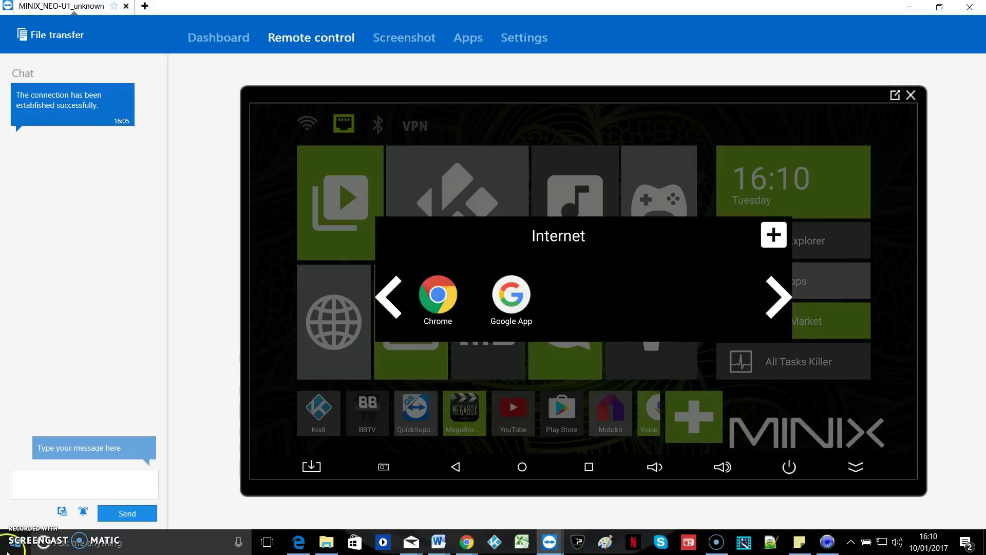
click(22, 515)
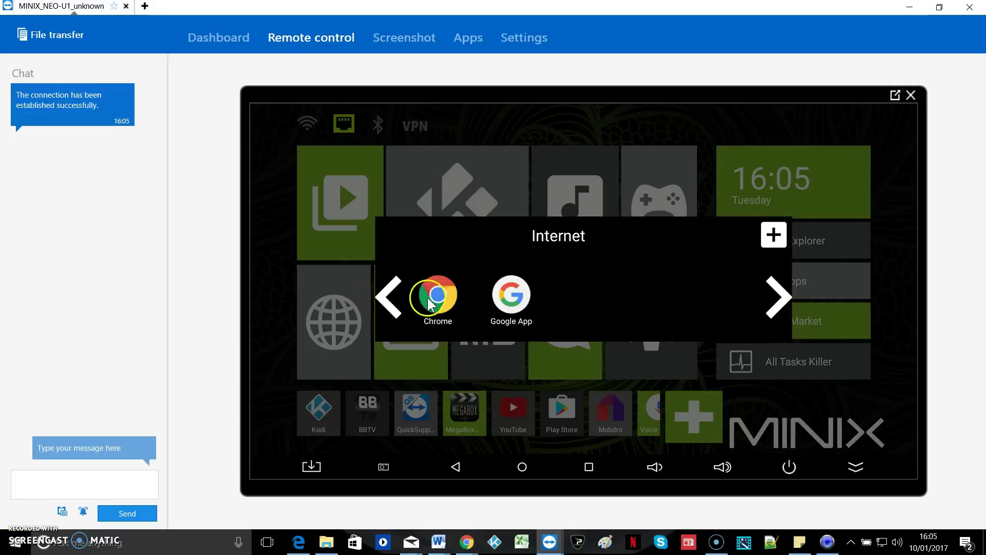
click(437, 298)
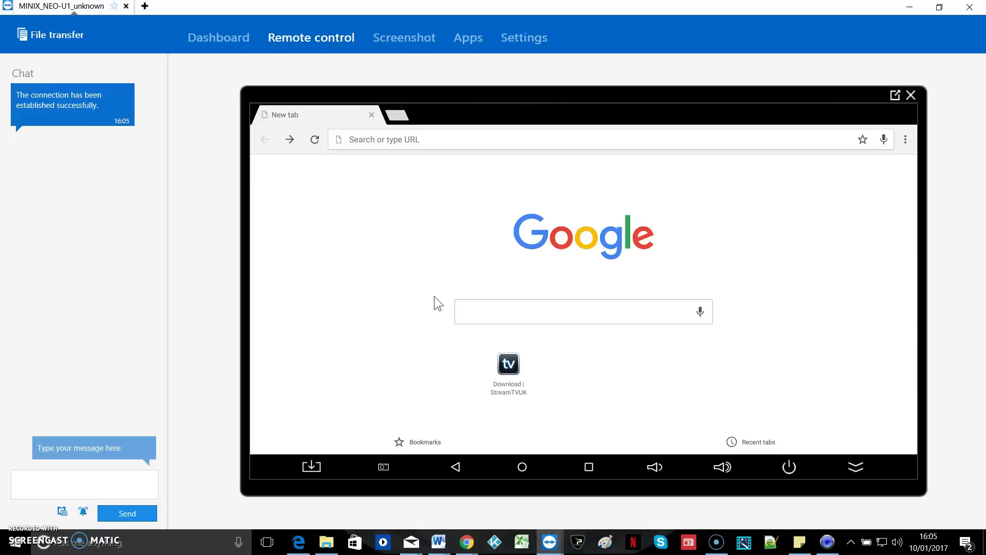
Step: Load streamtvuk.com/download in the browser
click(410, 146)
text(st)
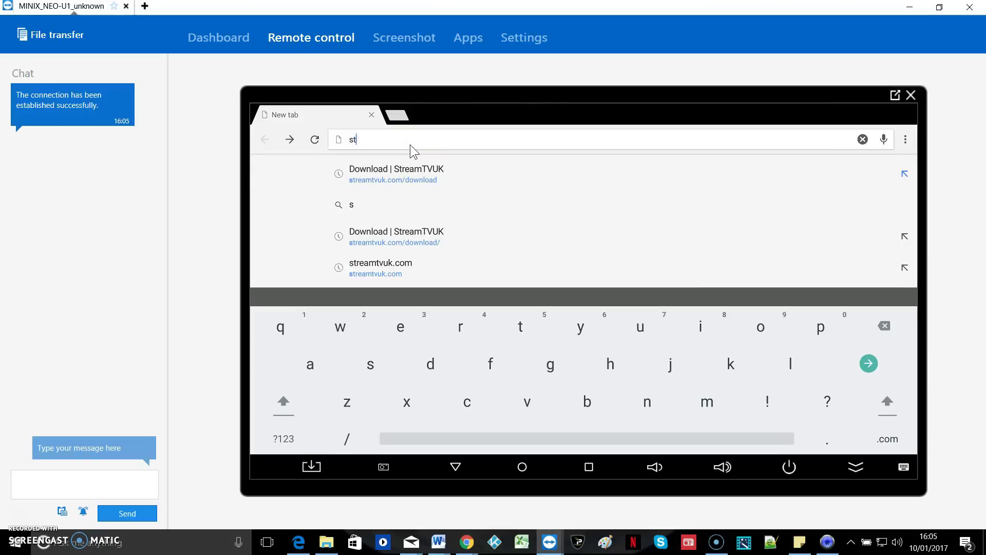
text(reamtvuk.)
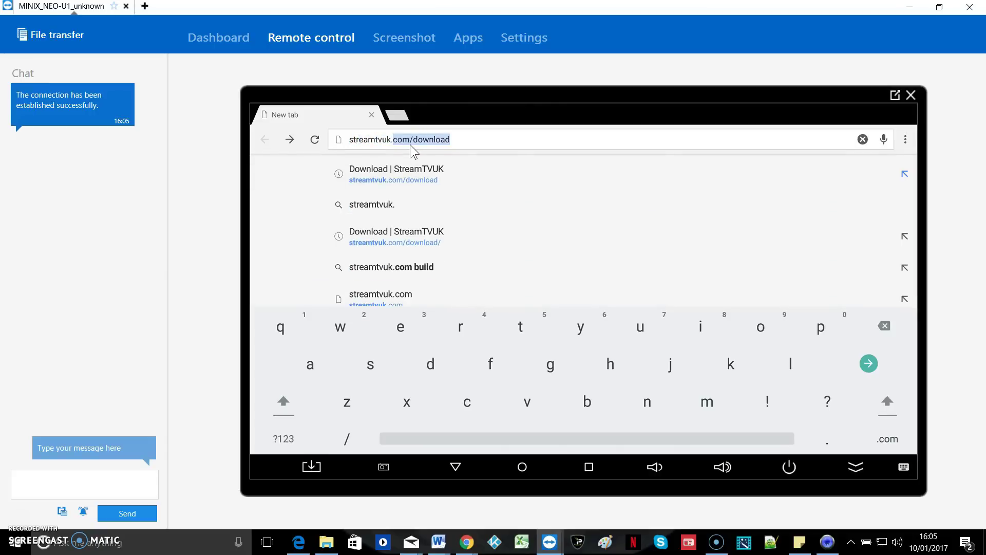
key(Down)
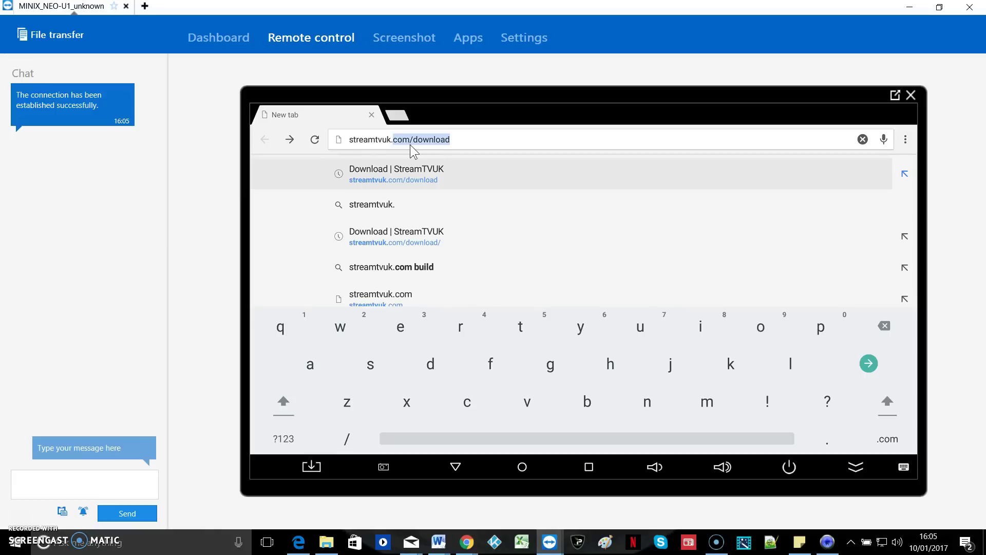
text(com)
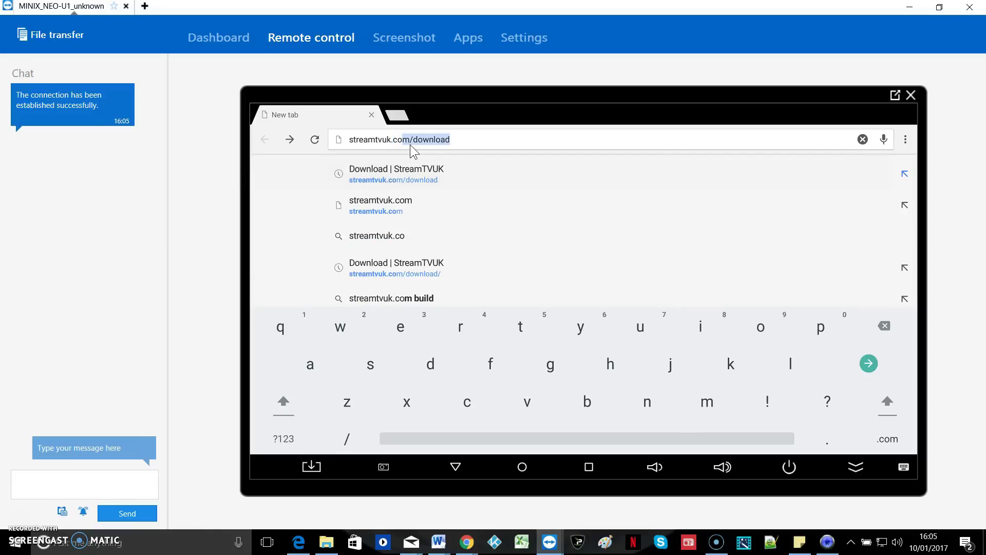
text(/d)
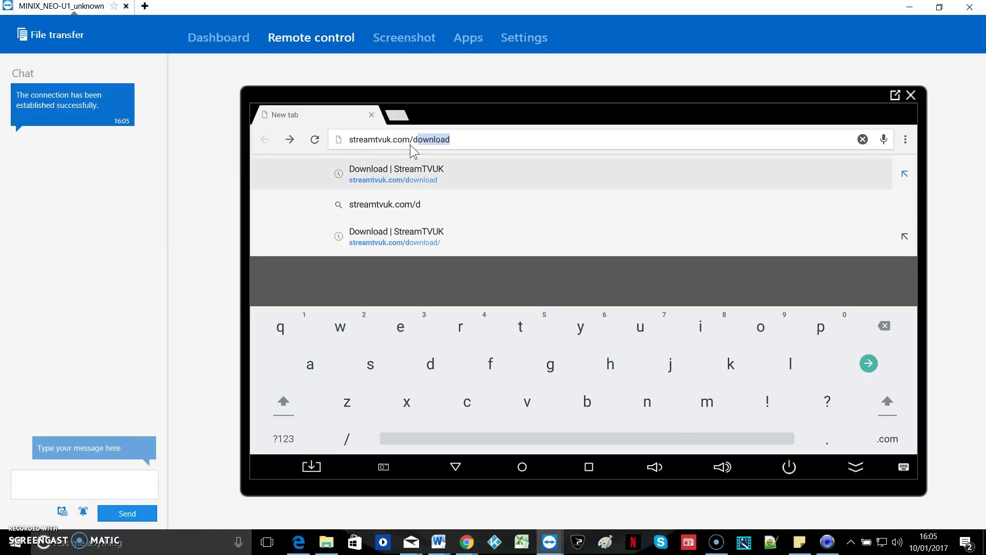
text(ownload)
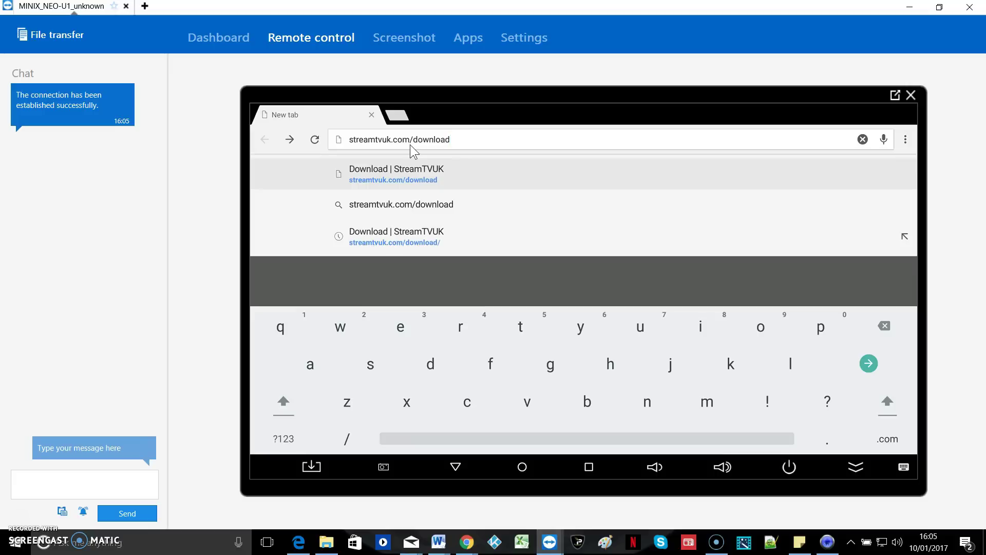
key(Return)
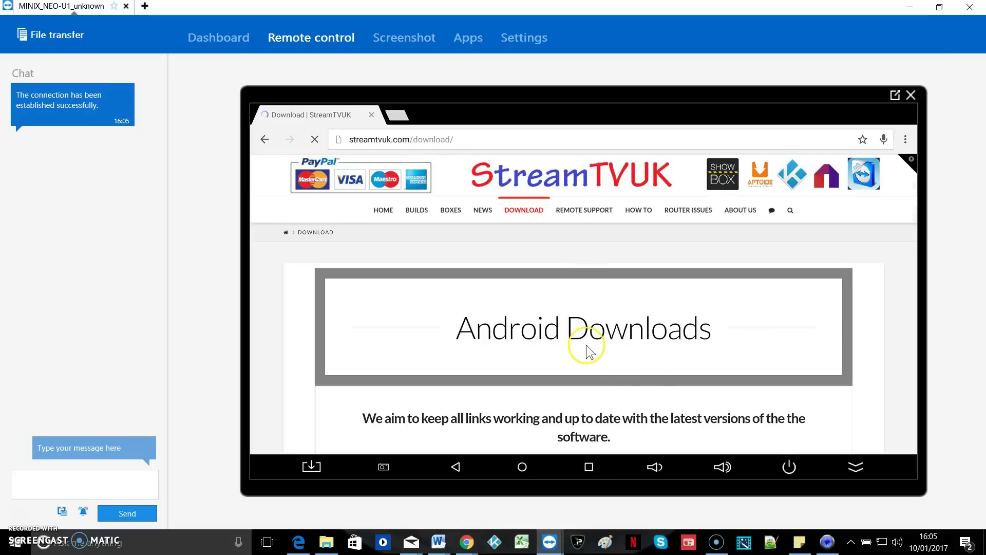
Step: Download IPVanish_v3.0.8.646_StreamTVUK.apk from the IPVanish banner, keeping it despite the harmful-file warning
drag(656, 413, 658, 262)
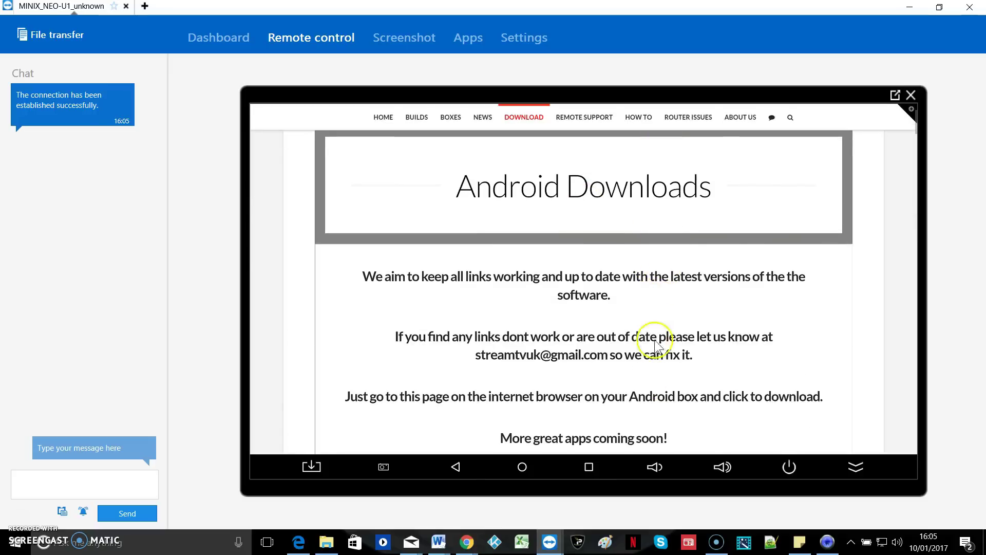
drag(648, 339, 657, 227)
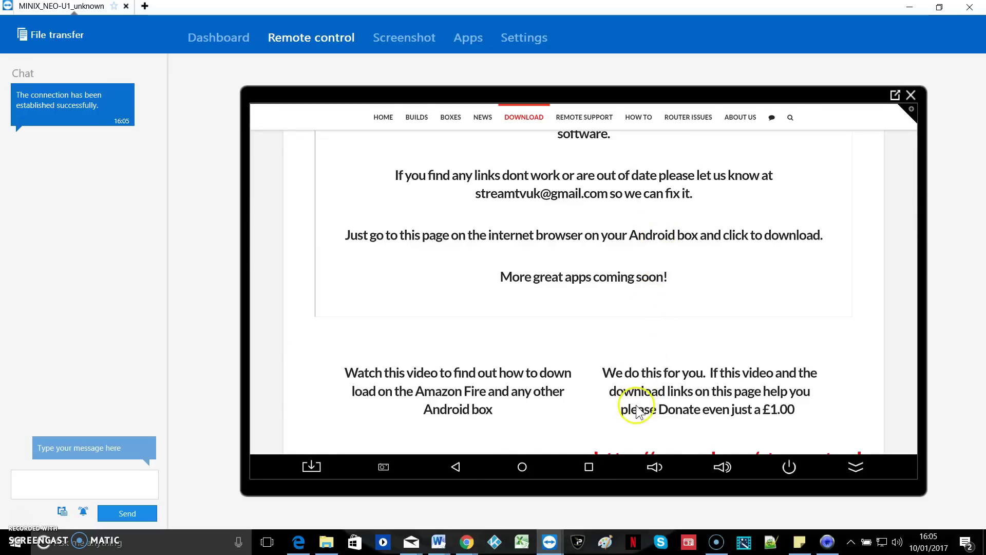
drag(637, 408, 643, 236)
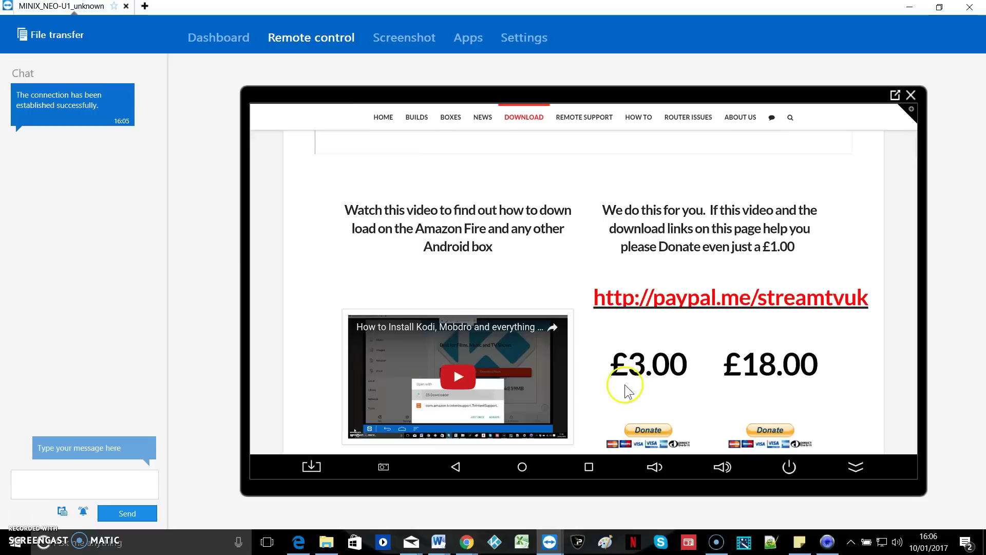
scroll(614, 268, down, 3)
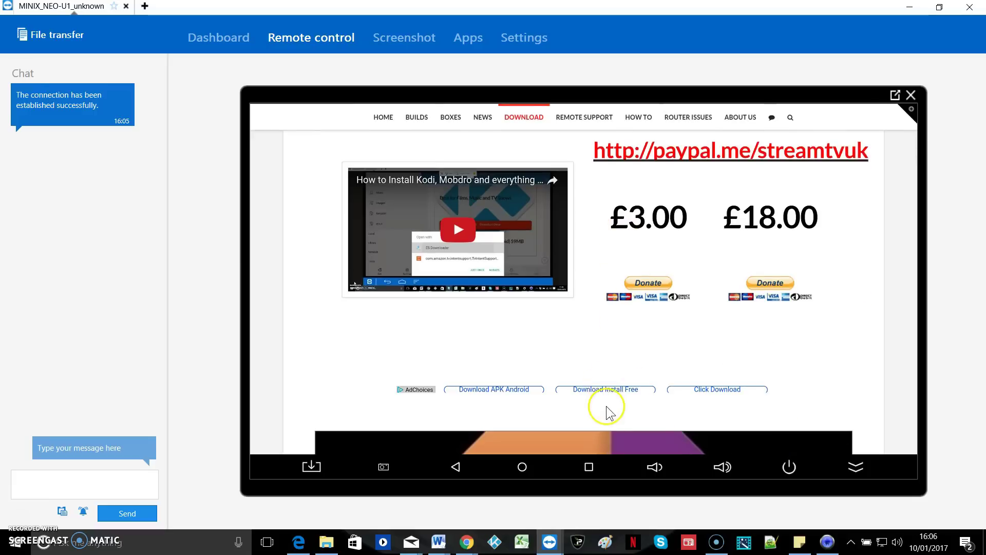
scroll(633, 213, down, 4)
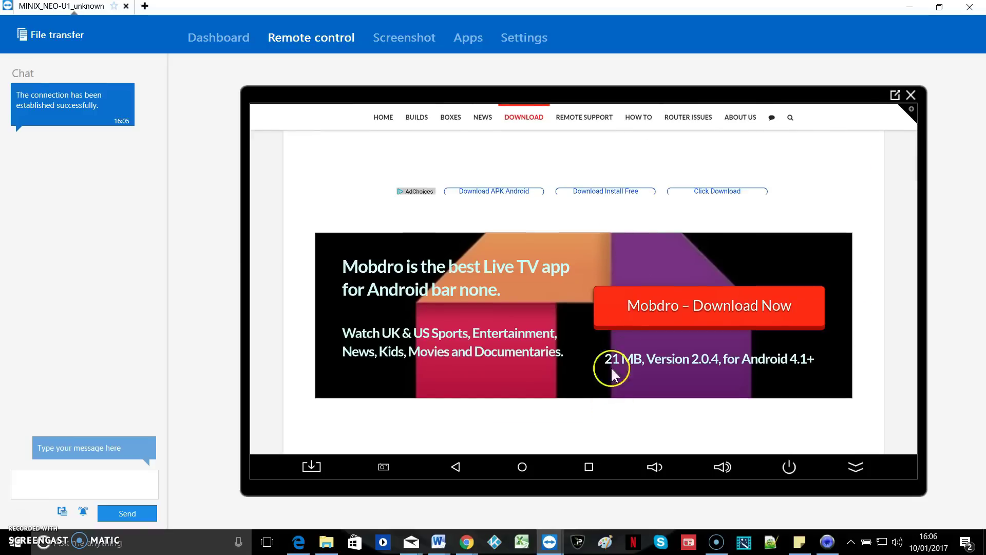
scroll(627, 172, down, 4)
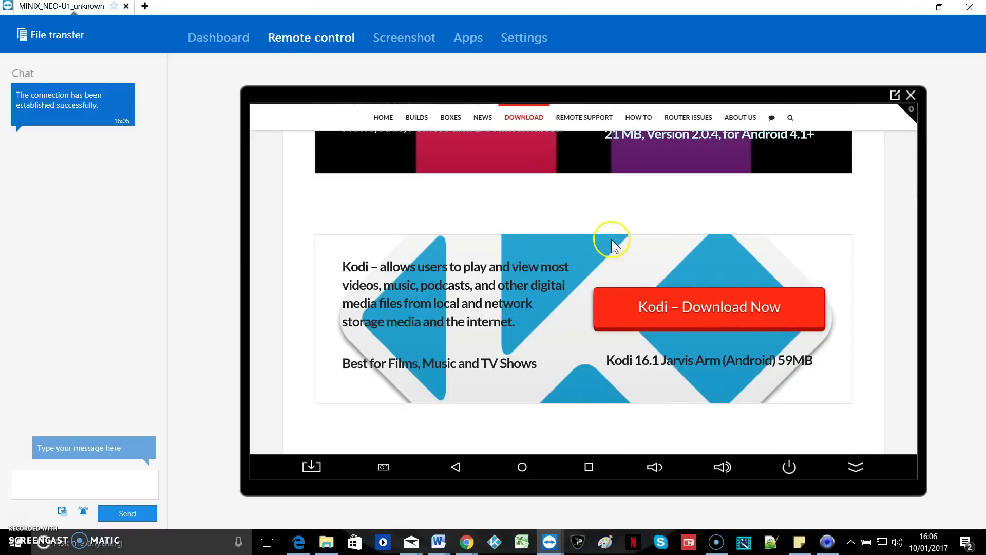
scroll(584, 386, down, 10)
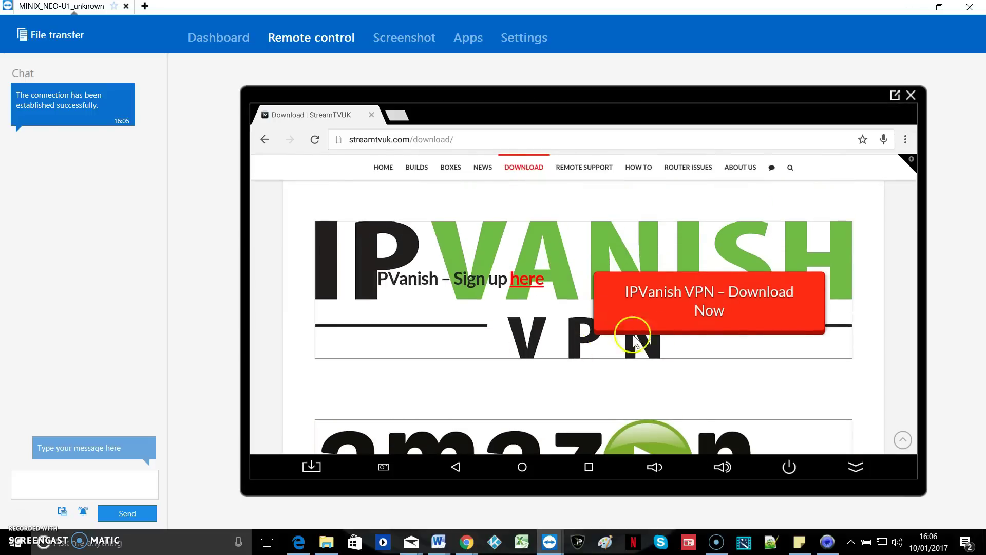
click(710, 296)
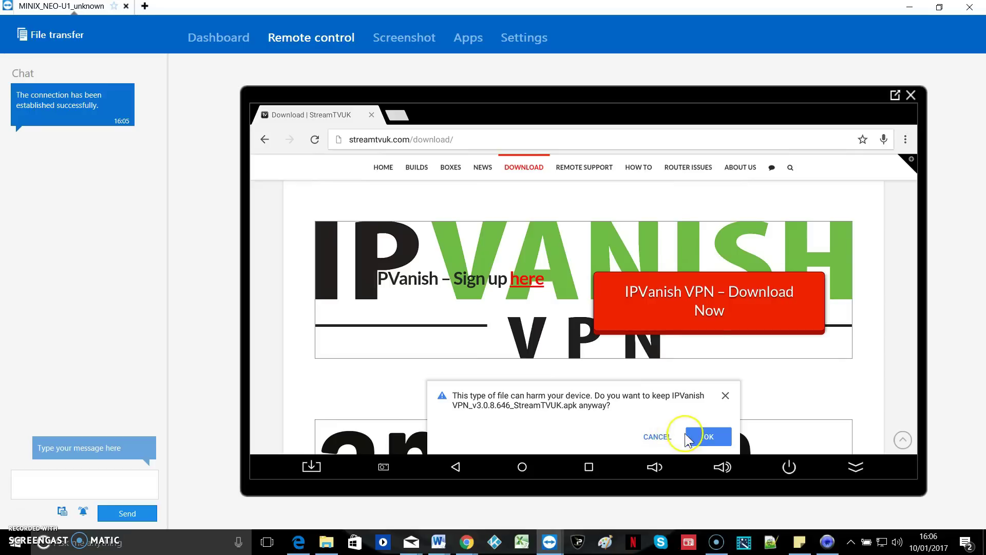
click(709, 437)
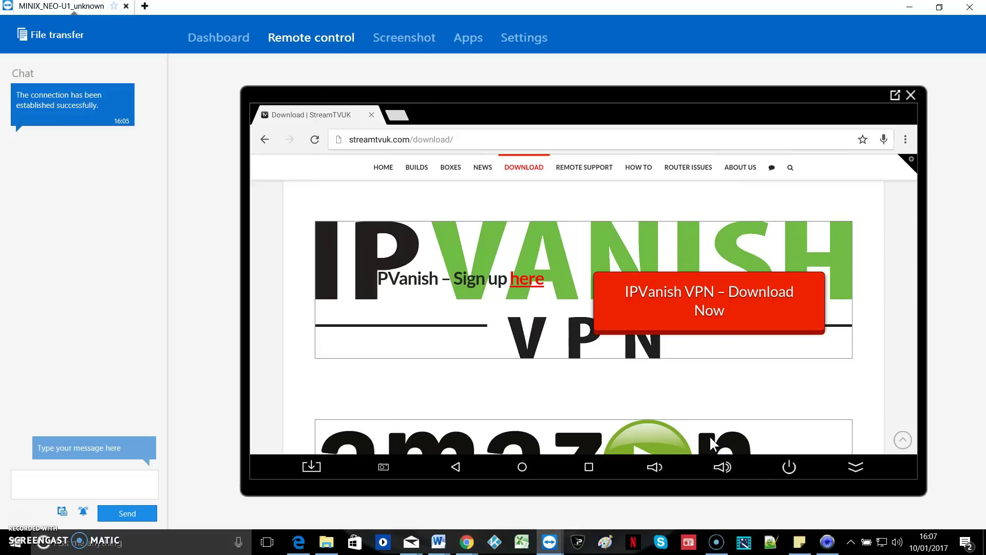
Step: Install the IPVanish APK from FileBrowser's Download folder and launch it
click(523, 468)
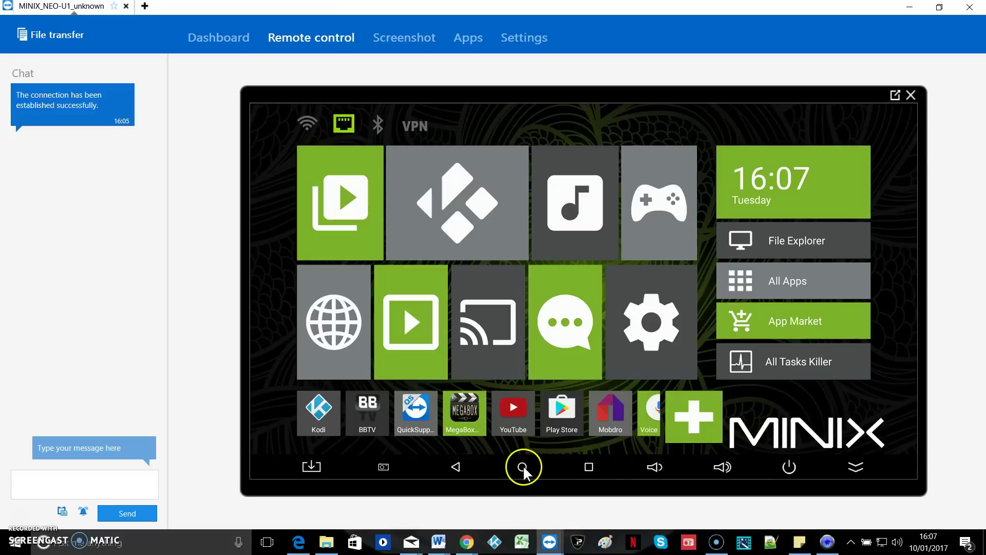
click(800, 245)
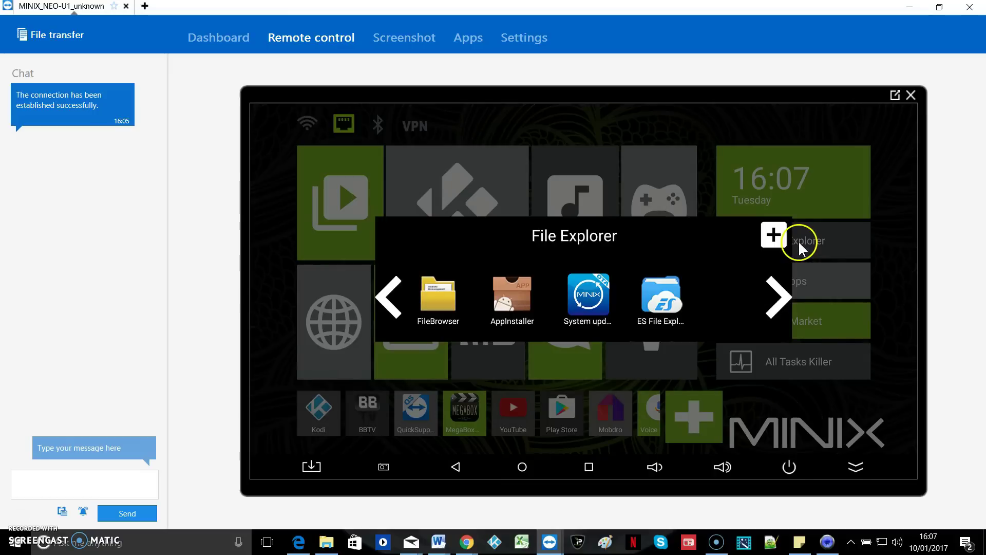
click(442, 297)
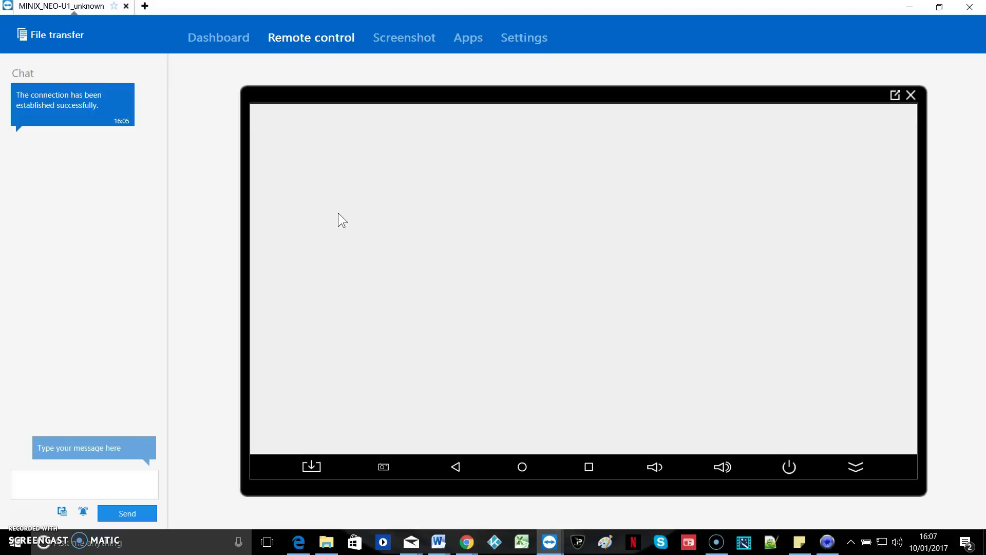
click(736, 442)
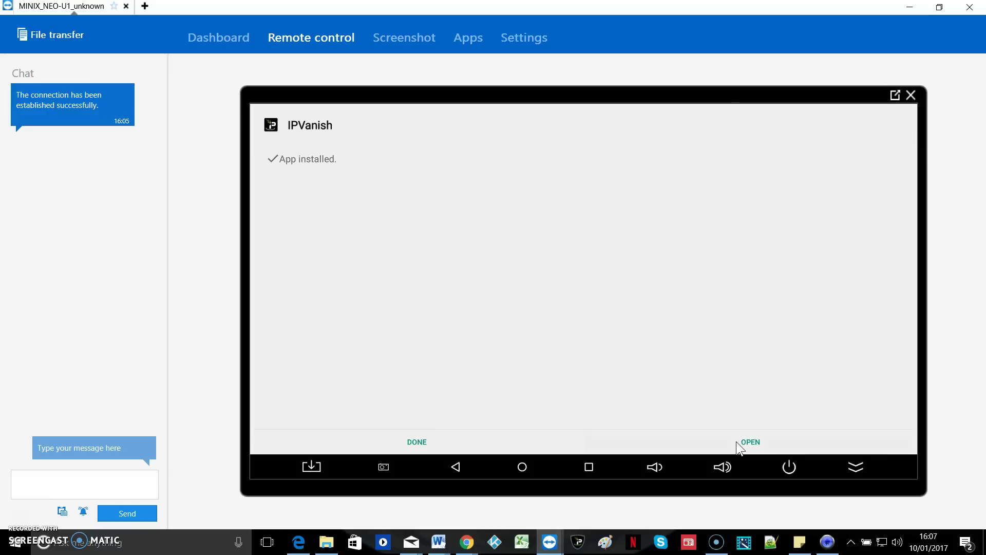
click(737, 443)
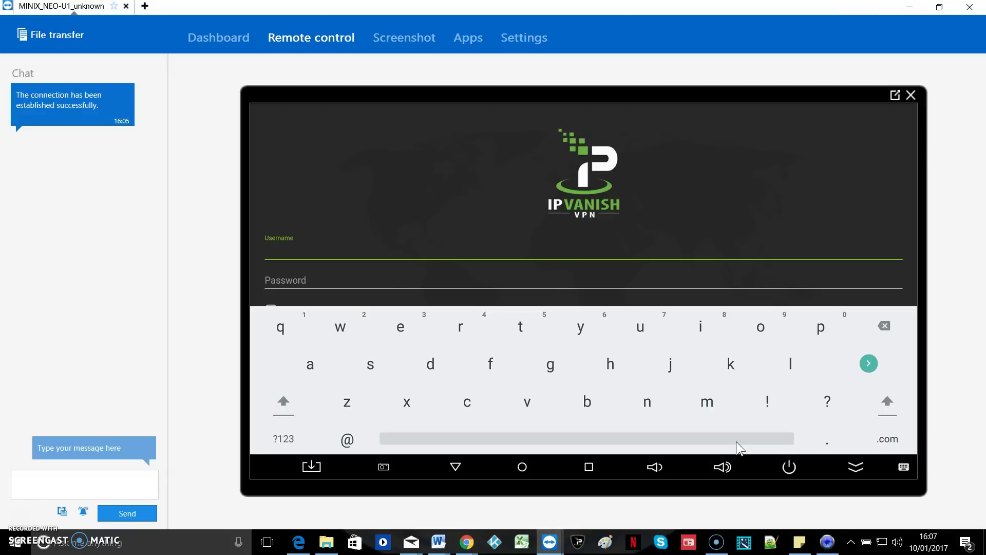
Step: Sign in to IPVanish with the account username and password, then skip the tutorial
text(streamtvuk)
key(Return)
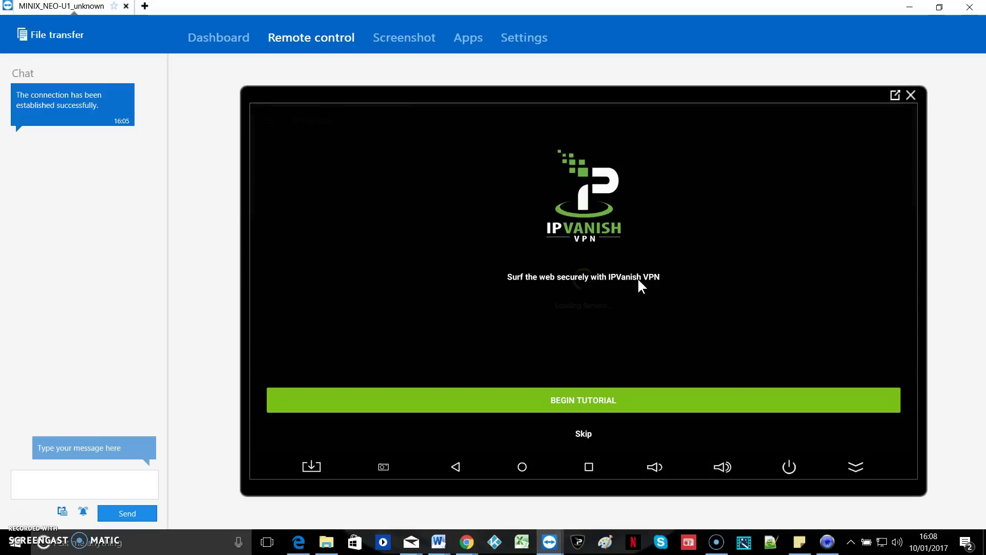
click(576, 432)
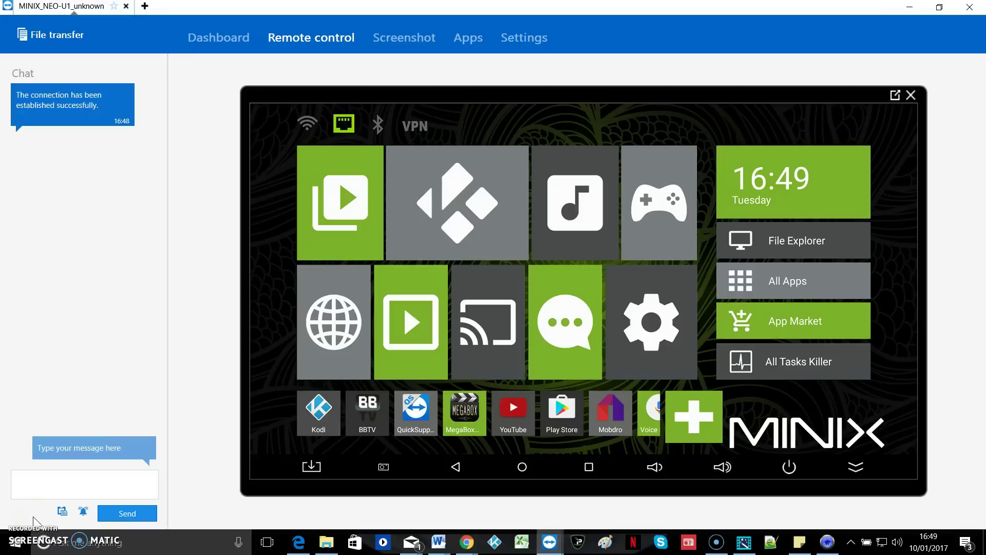
Step: Search the Play Store for 'ipvanish' and open the IPVanish VPN listing
click(742, 288)
click(587, 264)
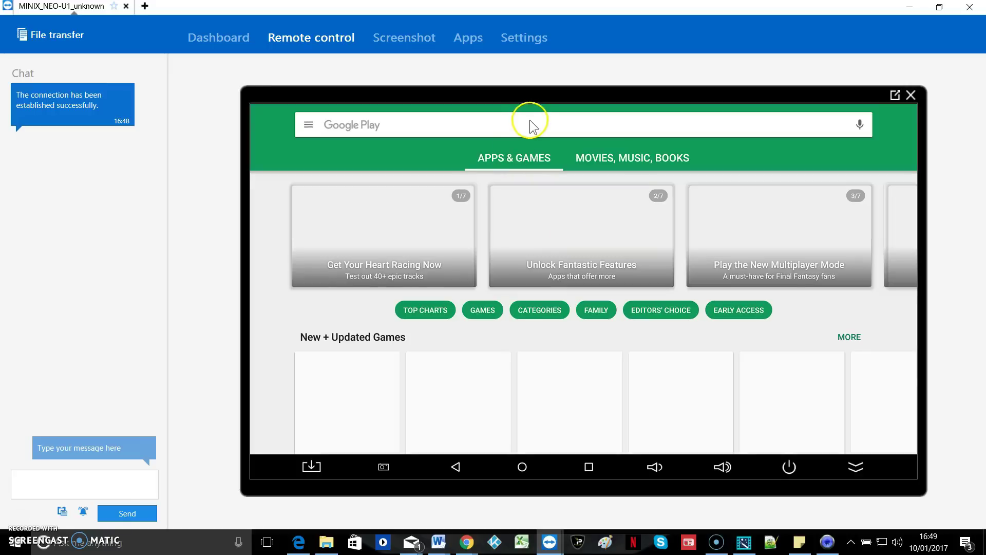
click(530, 123)
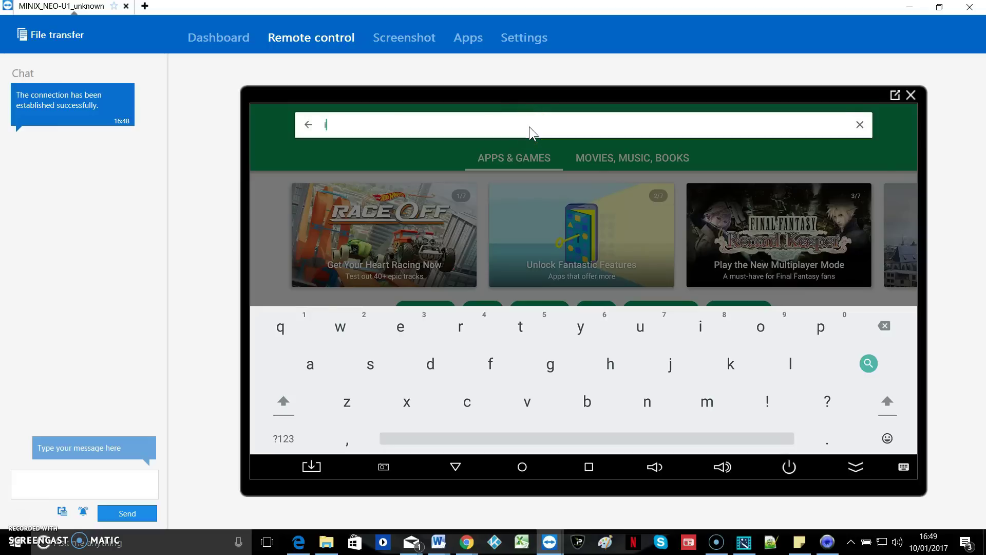
text(ipvanish)
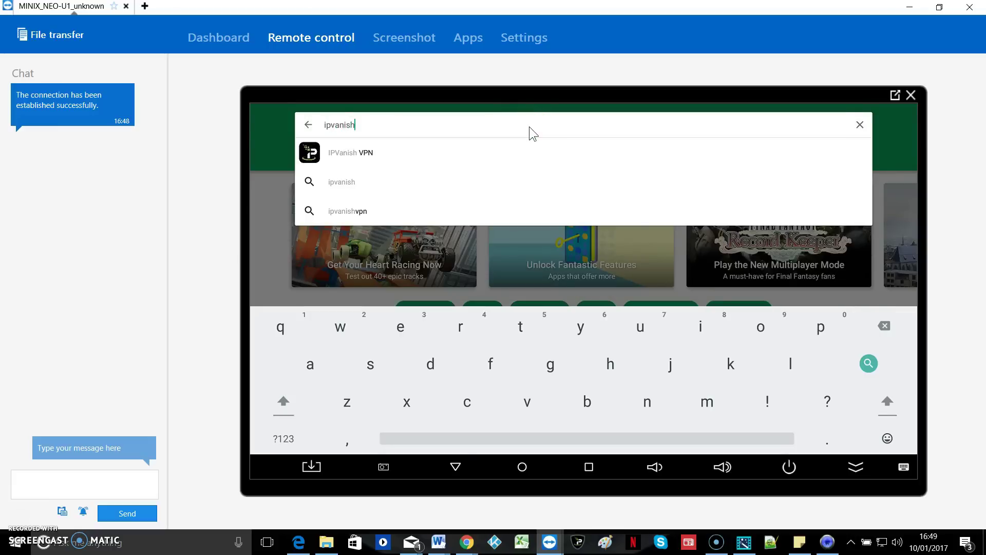
click(498, 157)
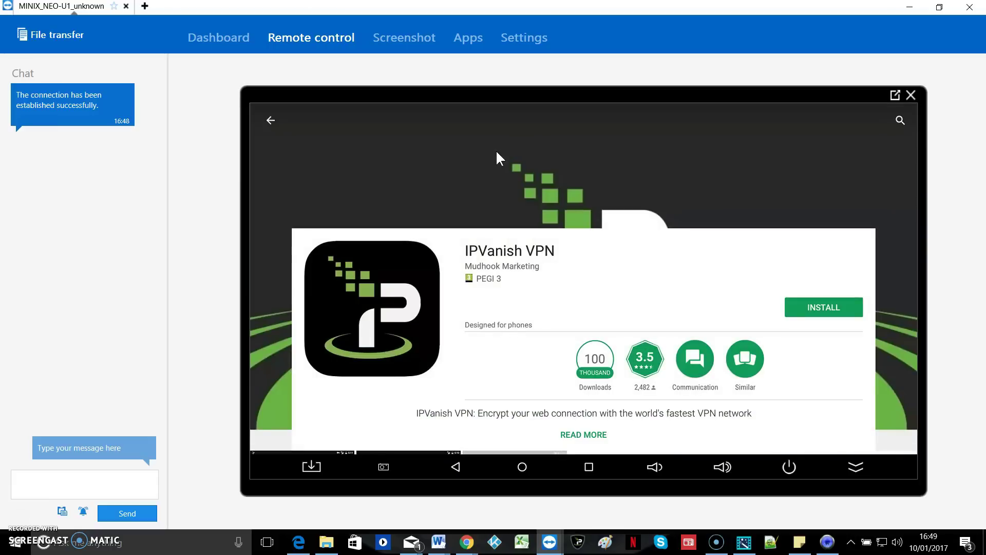
click(642, 232)
Step: Install IPVanish VPN, accept its permissions, and open the app
click(802, 309)
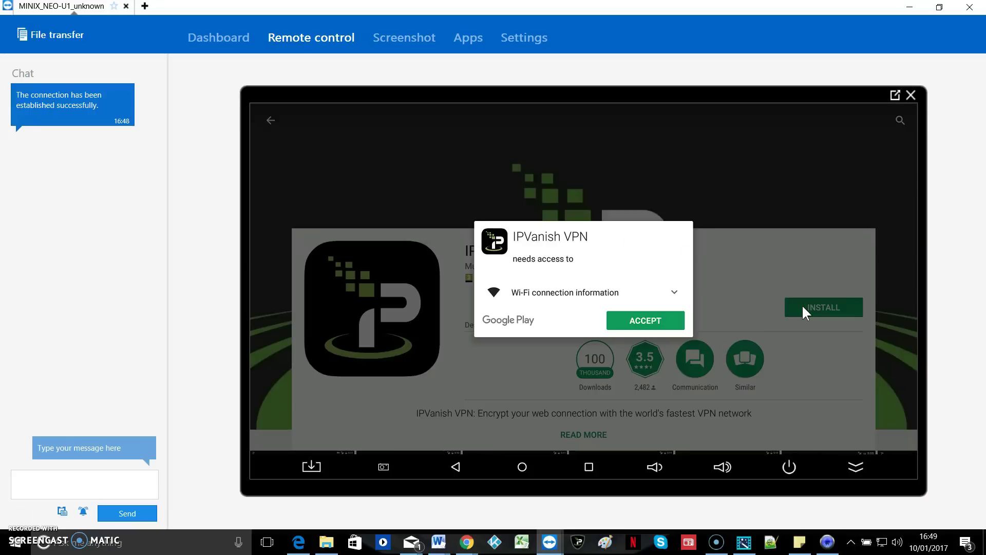
click(662, 317)
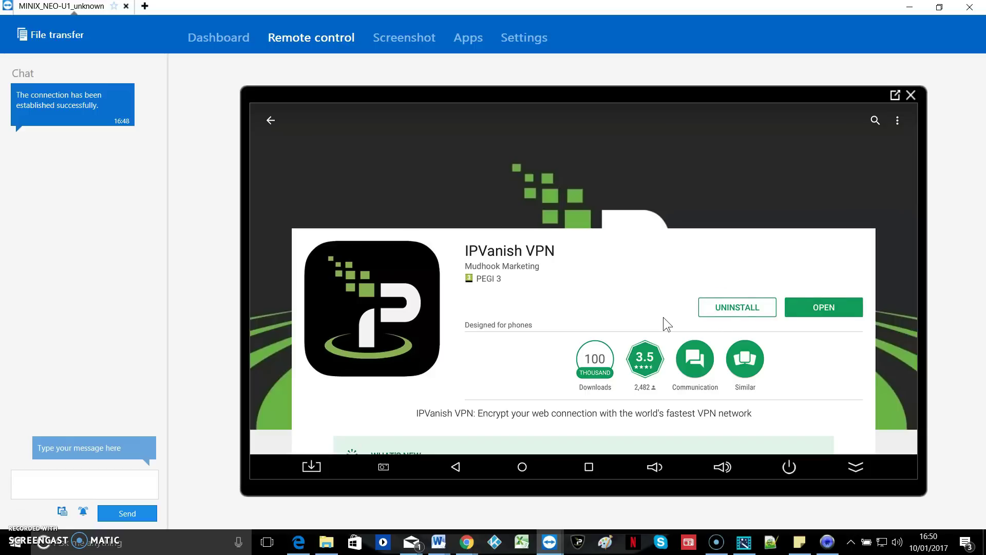
click(813, 307)
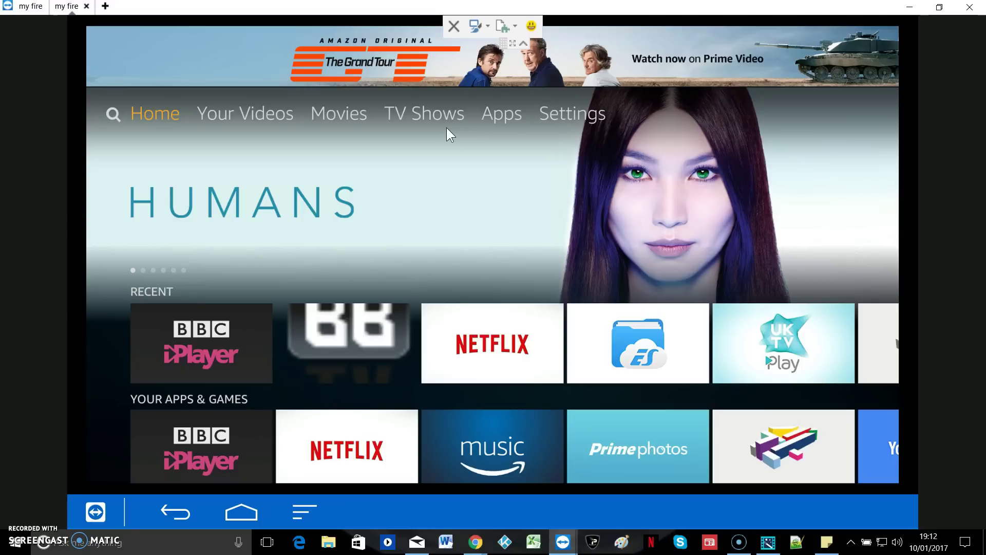
Step: Move focus down from the top menu on the Fire TV's Amazon home screen
key(Down)
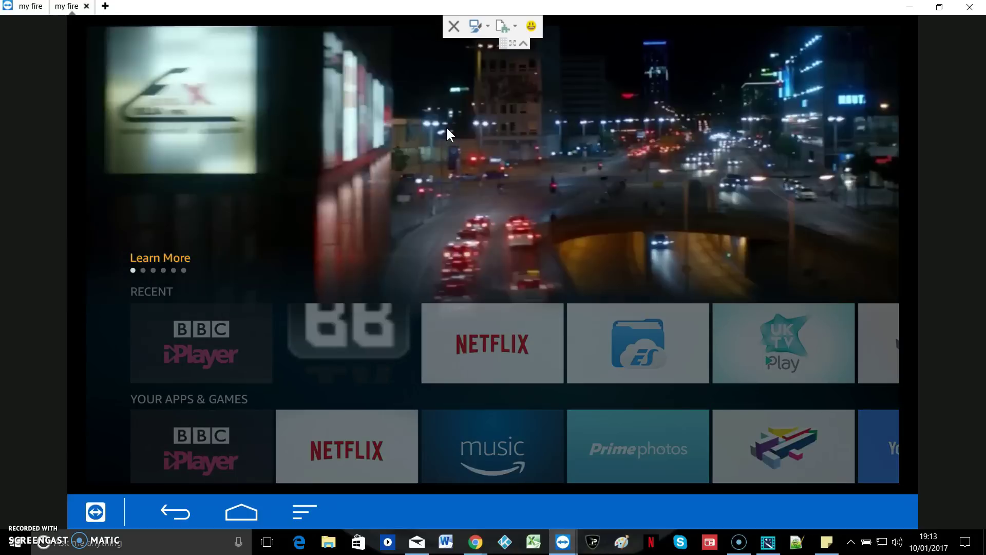
Step: Launch ES File Explorer from the Fire TV's RECENT apps row
key(Down)
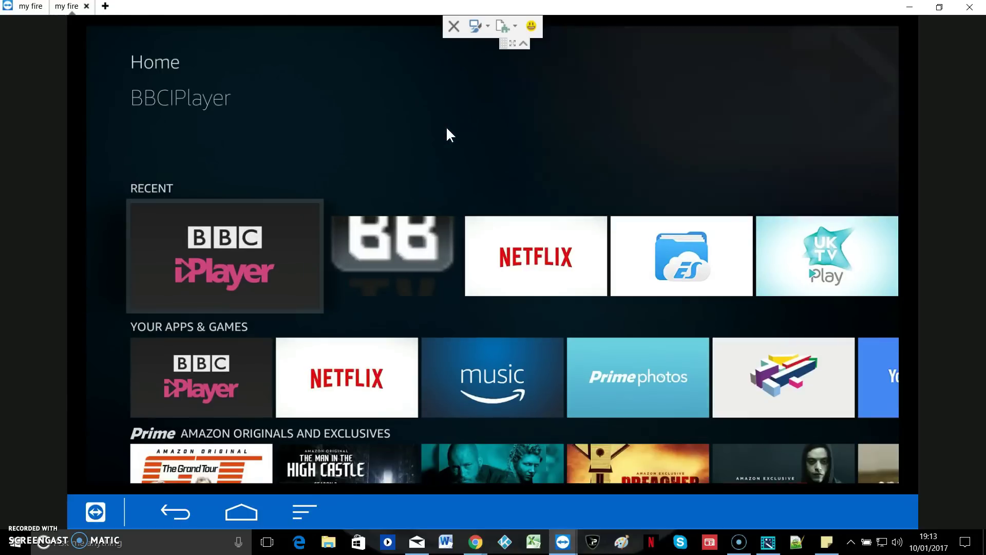
key(Right)
key(Right)
key(Right)
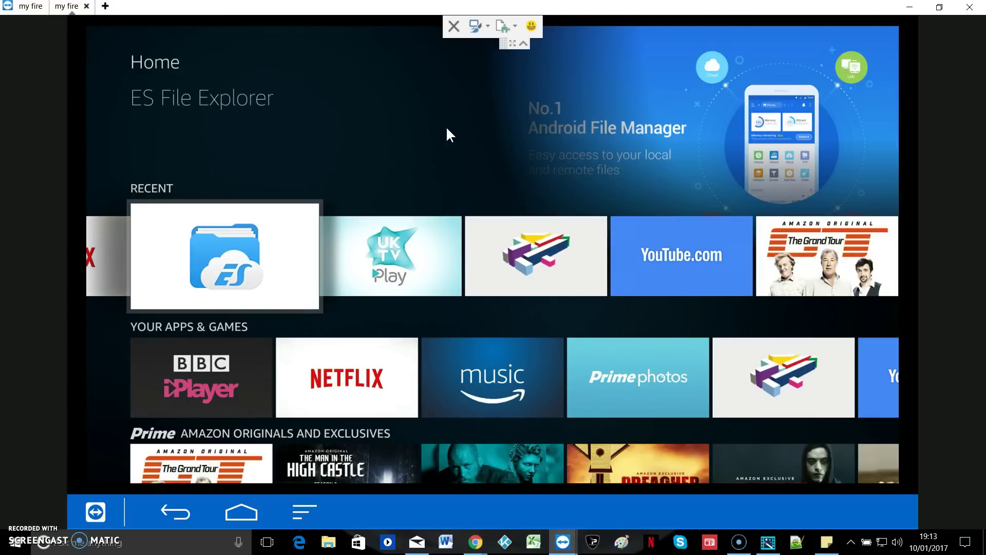
key(Return)
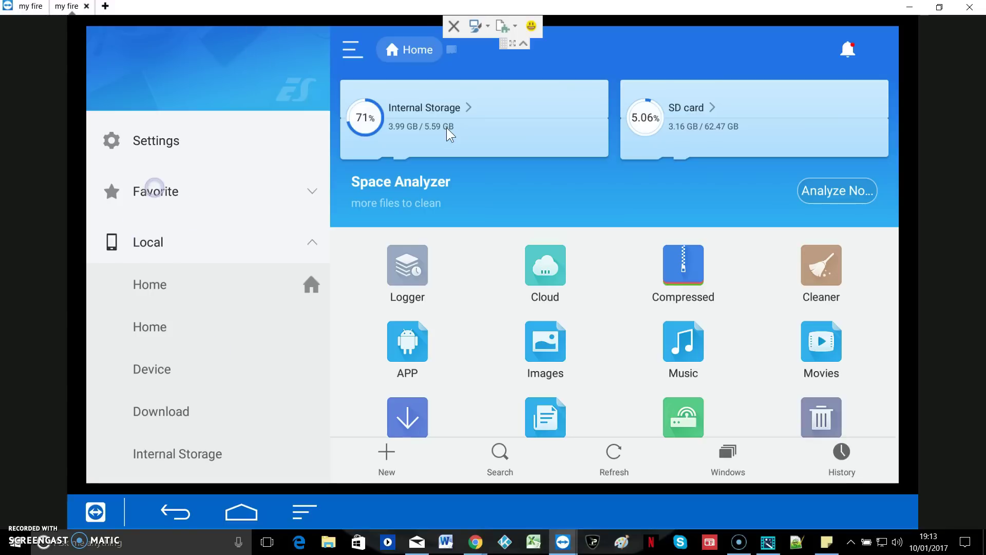
click(154, 188)
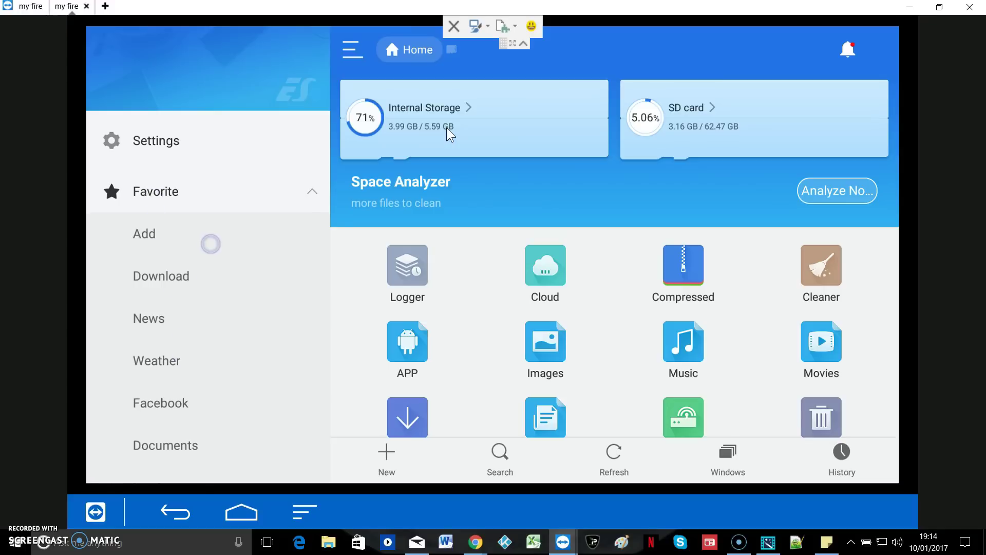
click(212, 241)
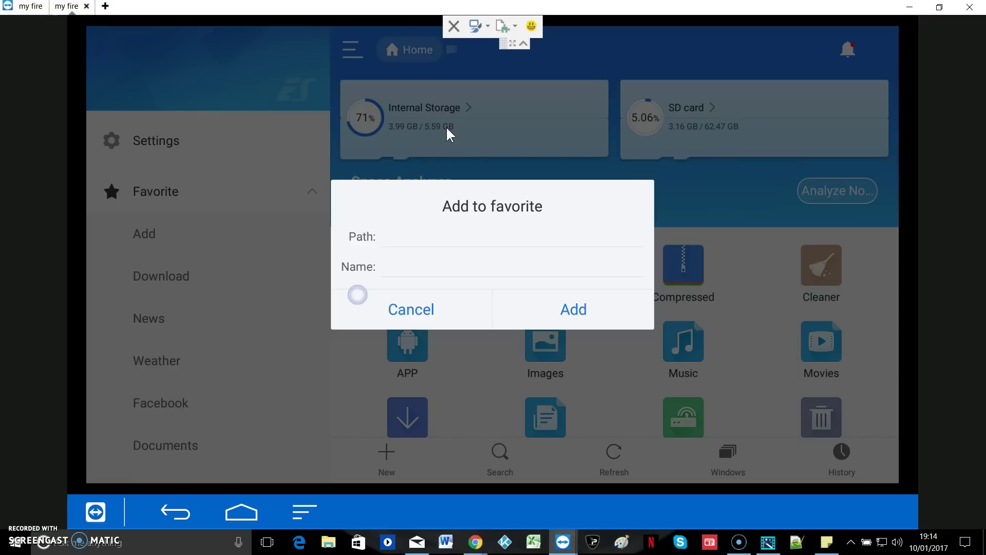
text(http://stre)
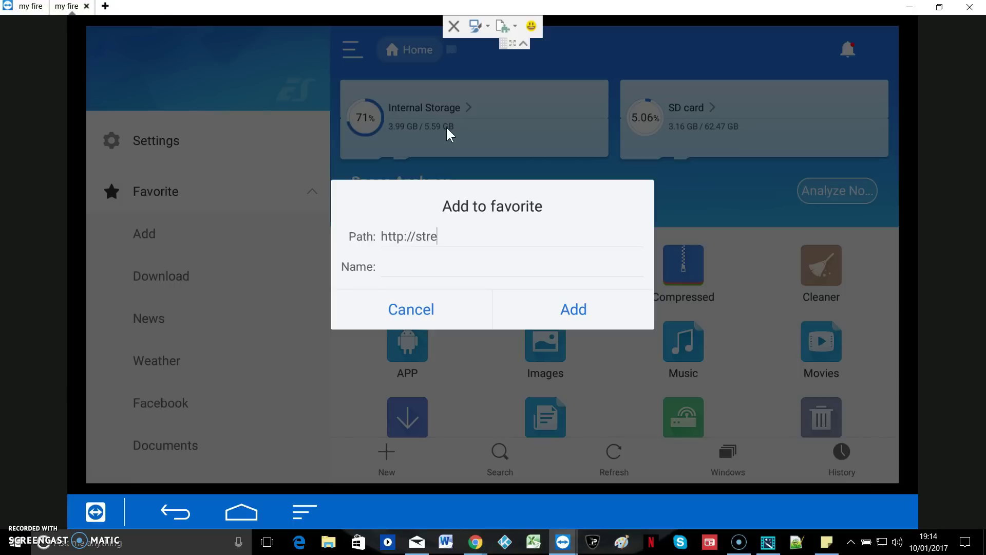
text(amtvuk.com/do)
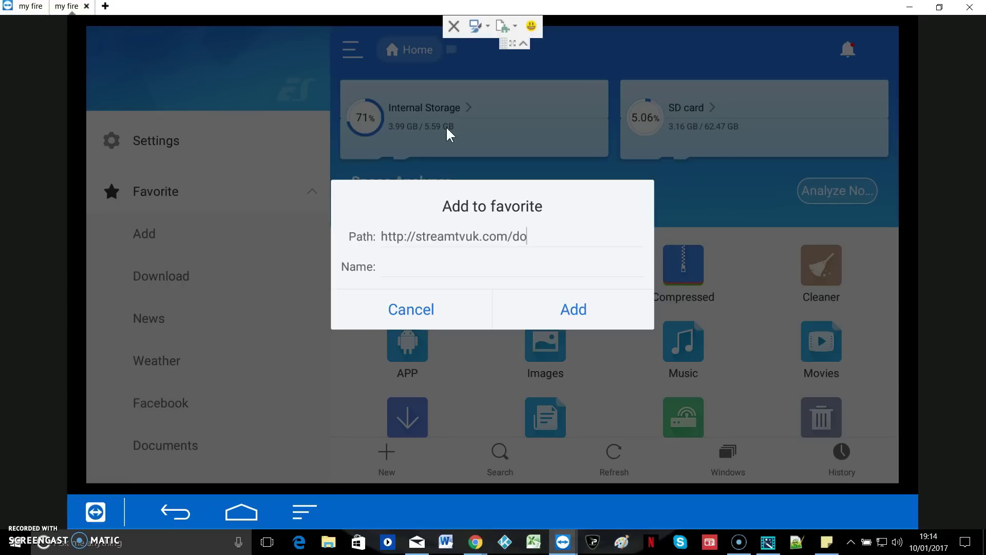
text(wnload)
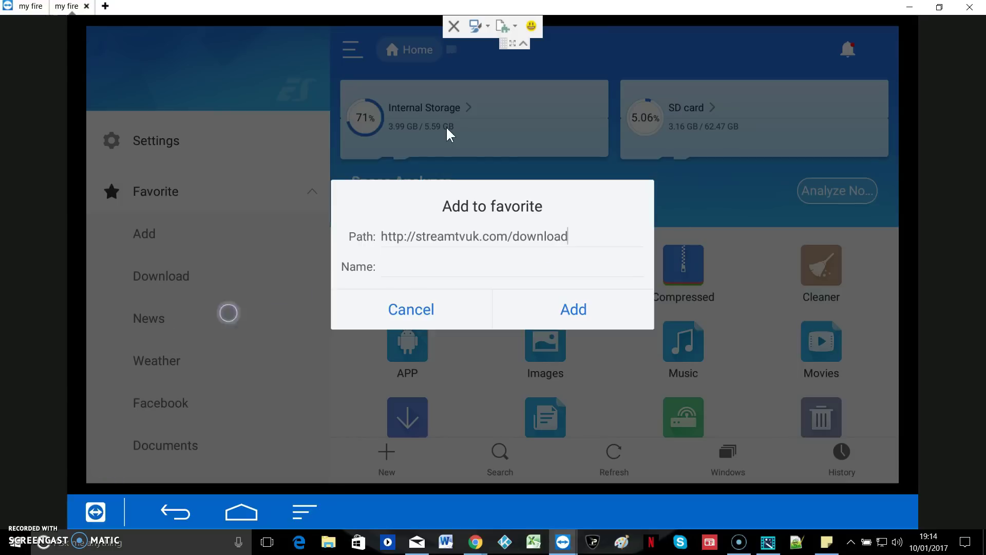
key(Return)
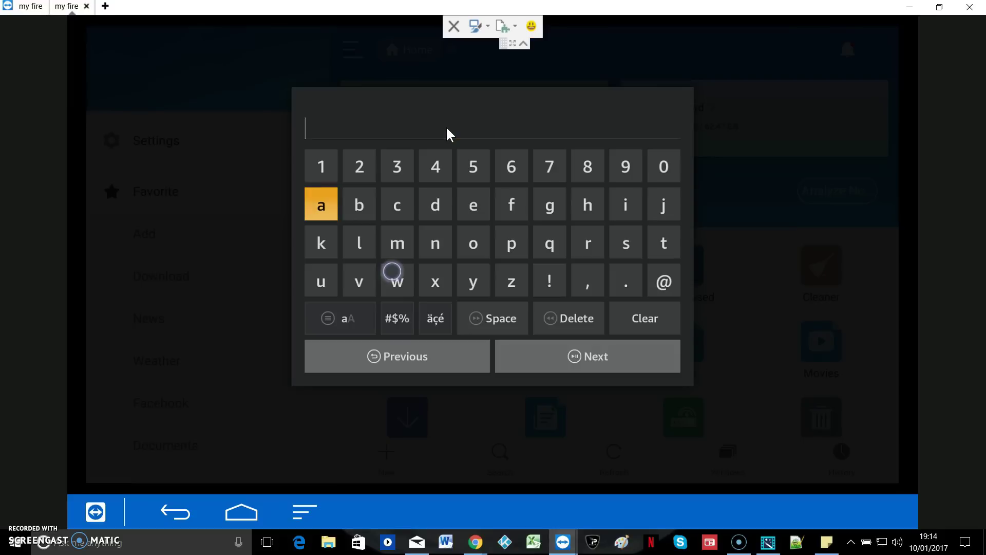
text(111)
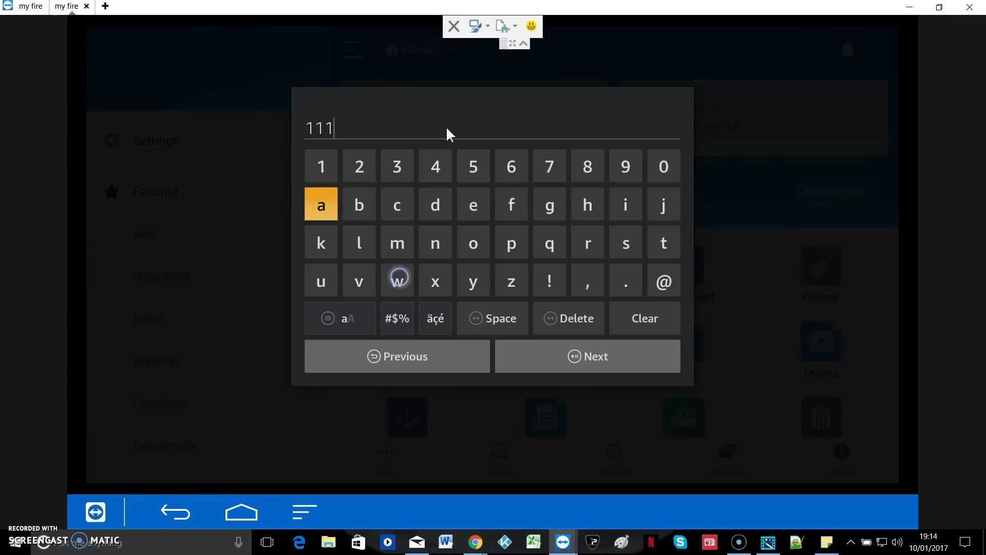
key(Return)
key(Down)
key(Down)
key(Down)
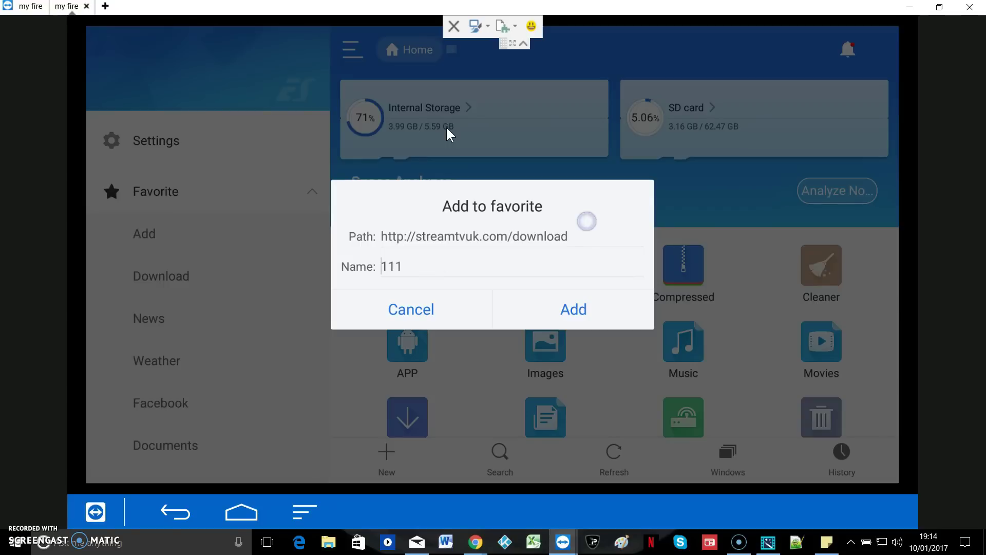
key(Up)
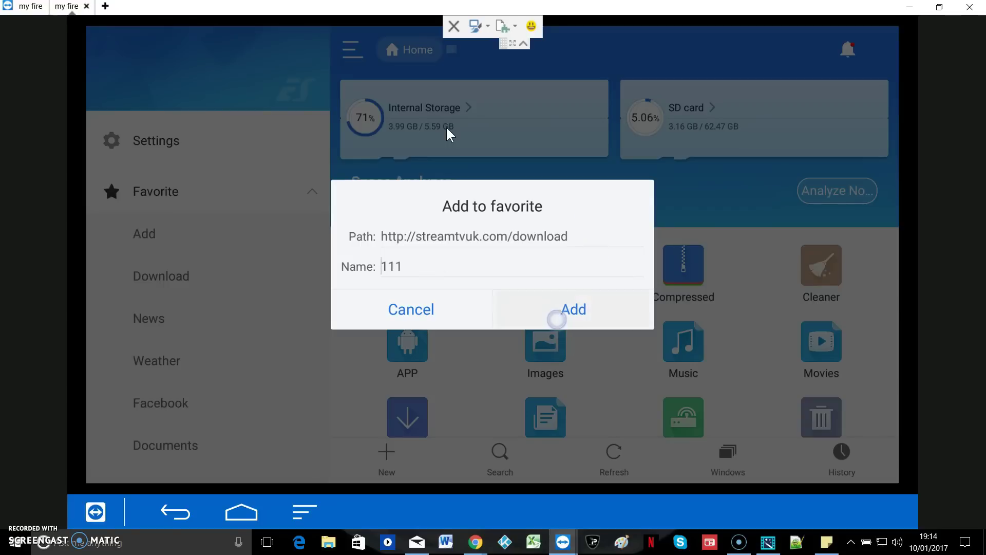
key(Return)
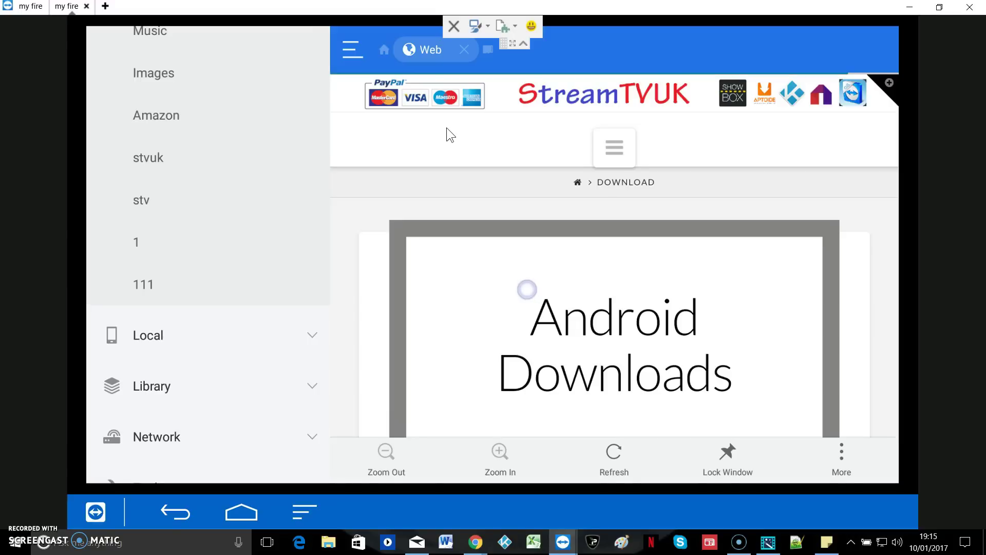
Step: Scroll the StreamTVUK downloads page down to the 'IPVanish VPN – Download Now' button
scroll(448, 134, down, 5)
scroll(448, 134, down, 10)
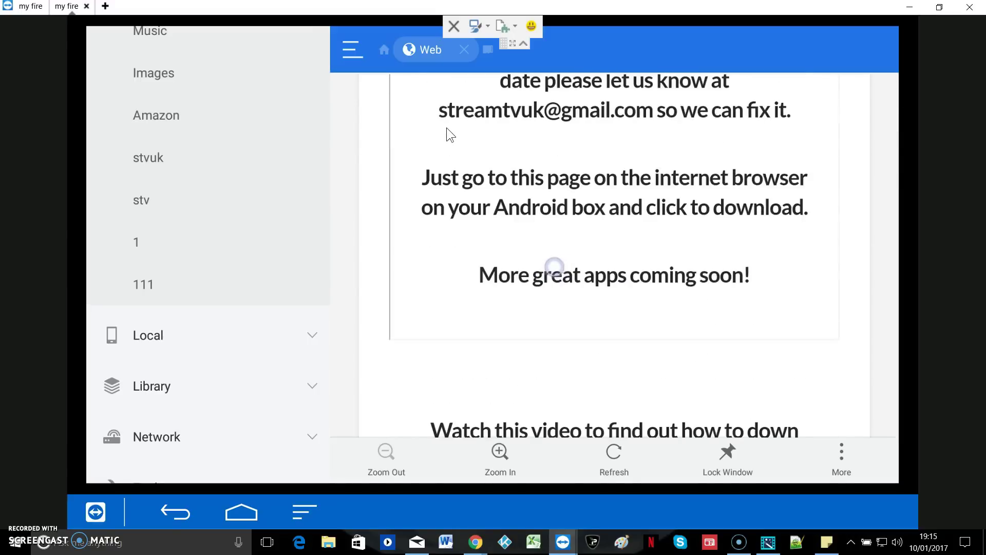
scroll(448, 135, down, 10)
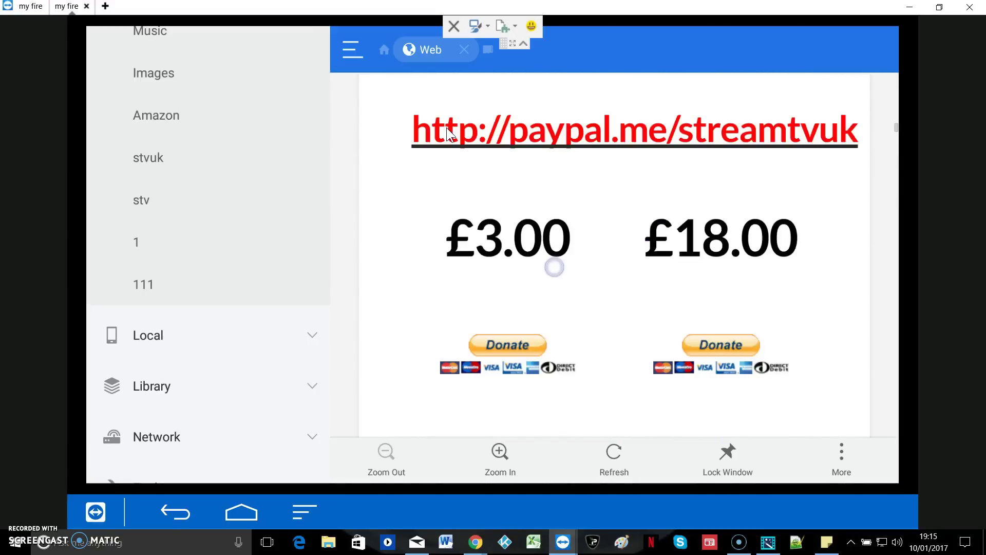
scroll(451, 134, down, 10)
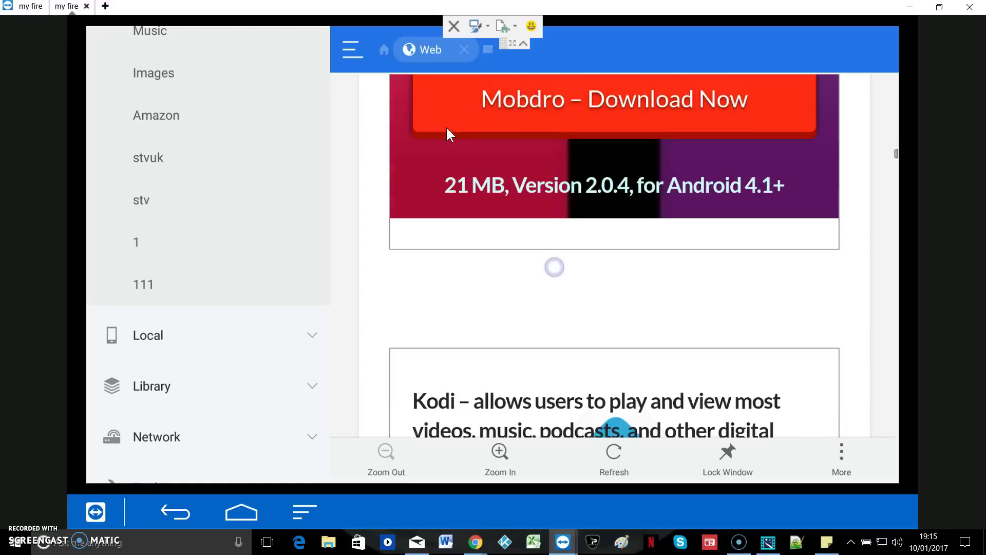
scroll(450, 135, down, 10)
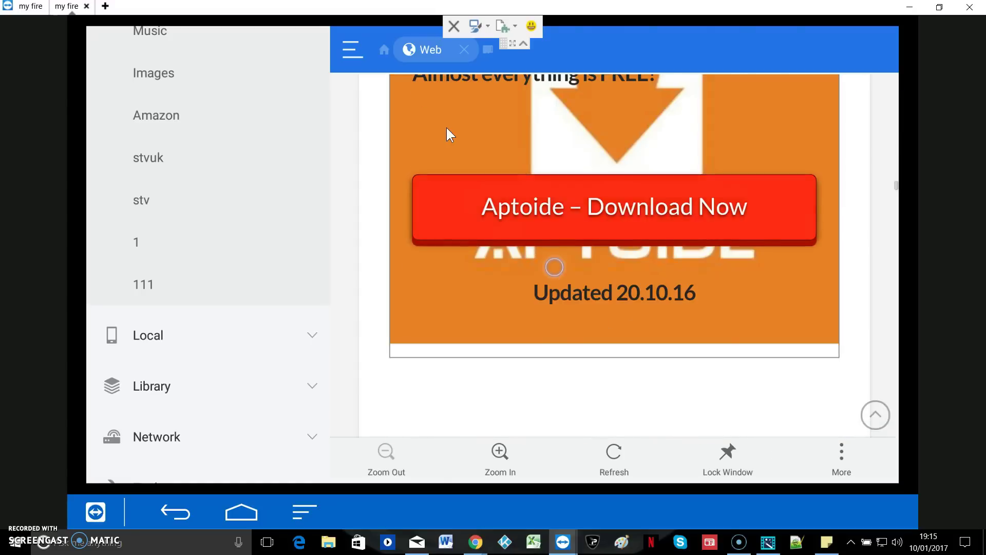
scroll(448, 135, down, 10)
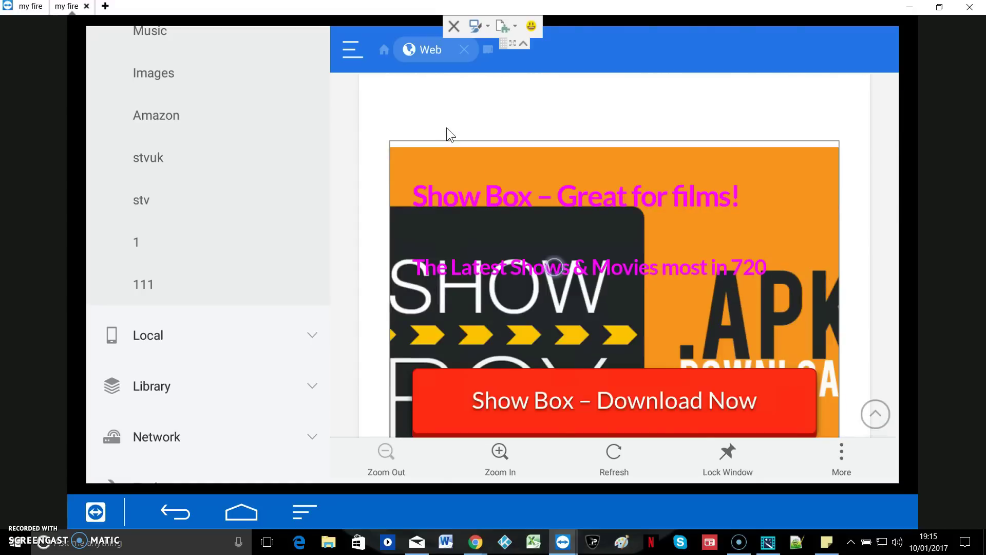
scroll(448, 134, down, 10)
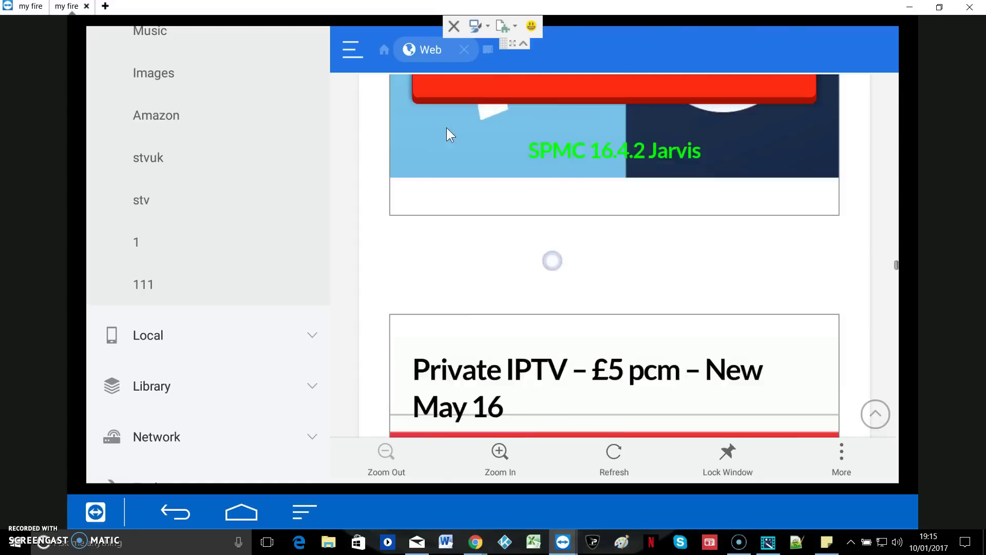
scroll(448, 135, down, 10)
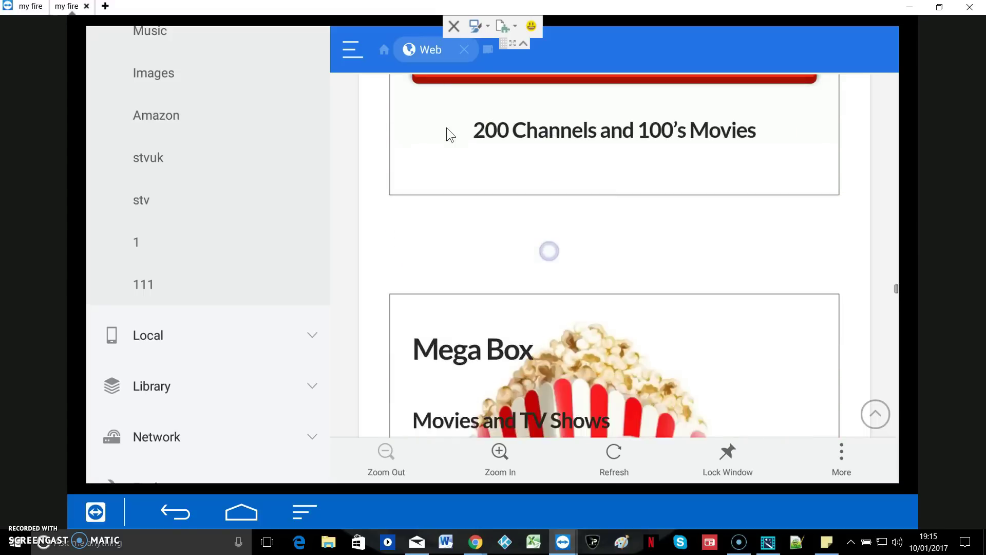
scroll(448, 134, down, 10)
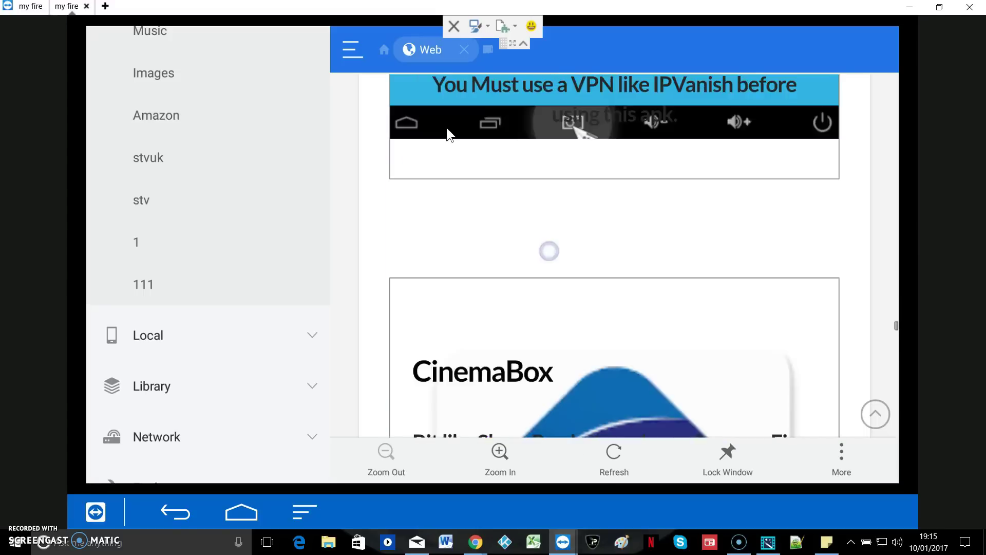
scroll(448, 135, down, 10)
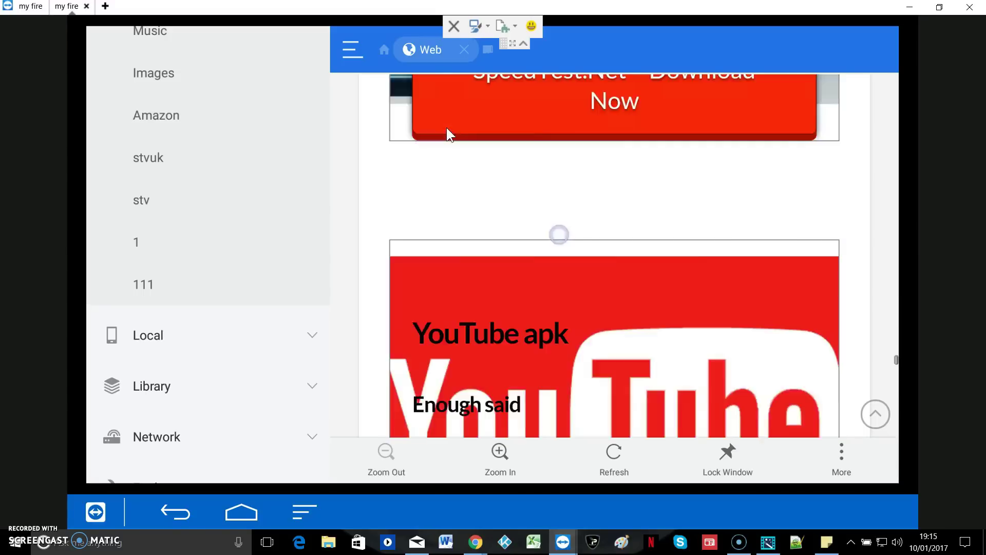
scroll(448, 134, down, 8)
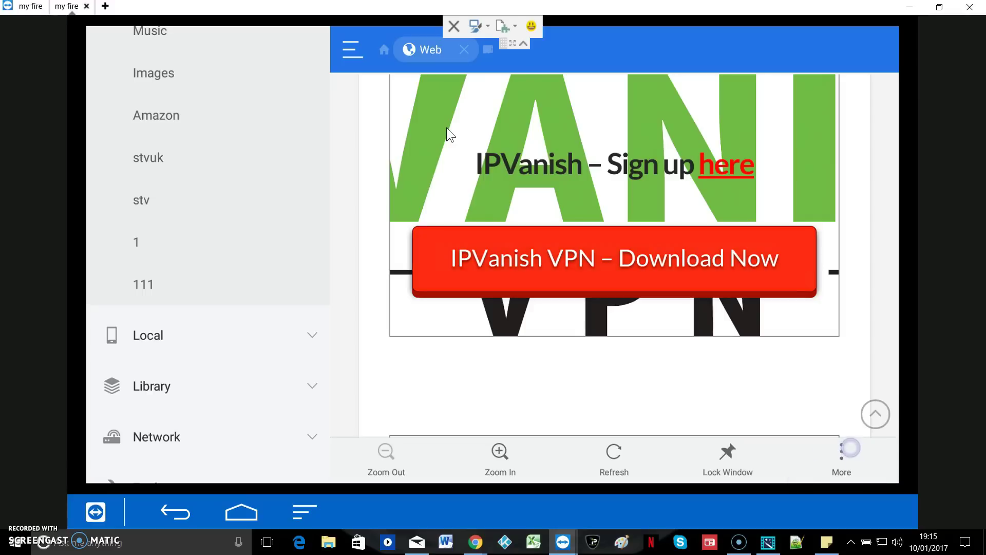
Step: Download IPVanish VPN_v3.0.8.646_StreamTVUK.apk through ES Downloader (Just once) and open the downloaded file
key(Return)
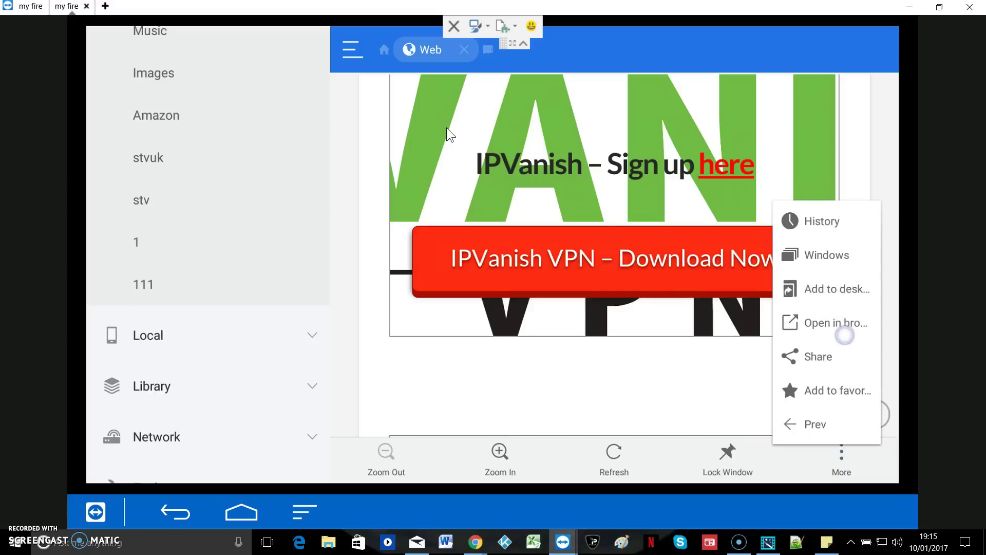
key(Return)
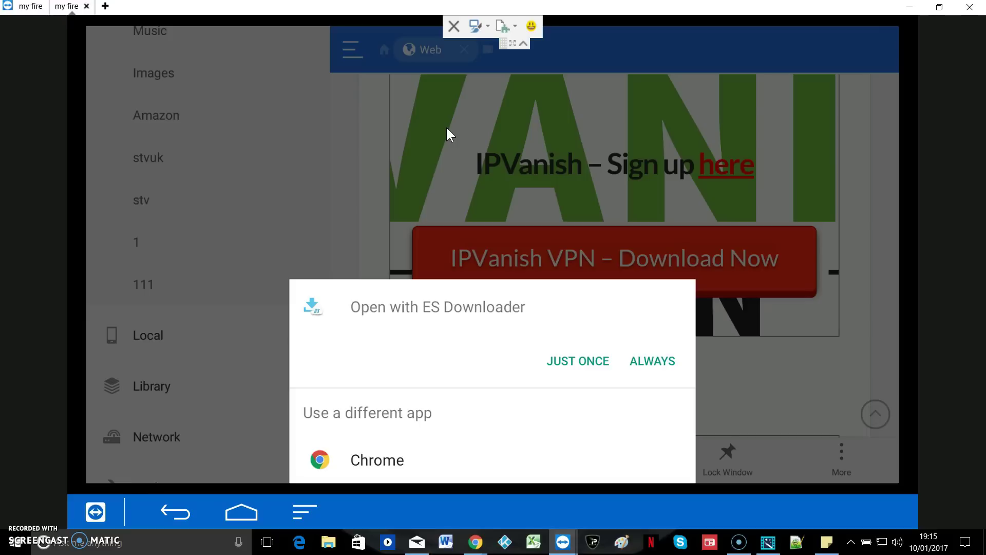
key(Down)
key(Up)
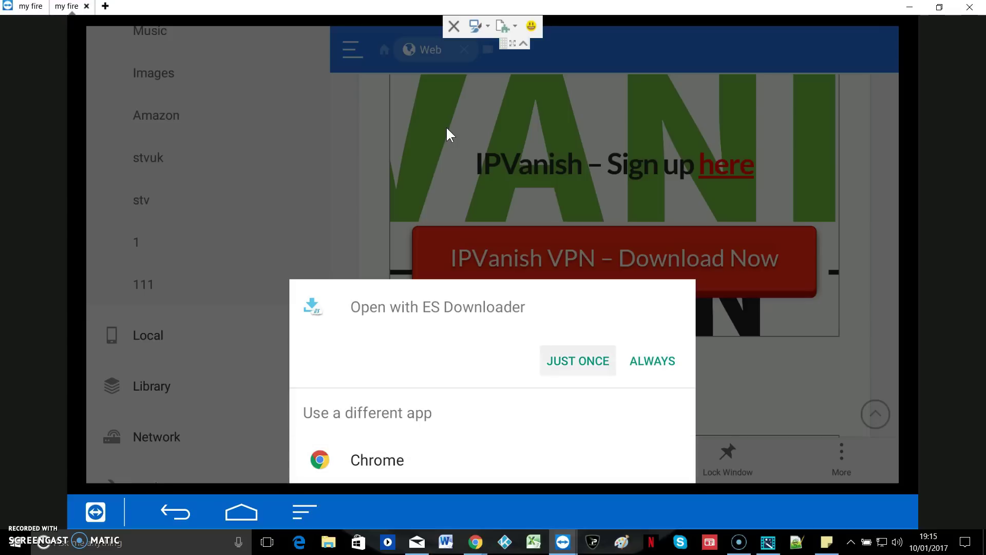
key(Return)
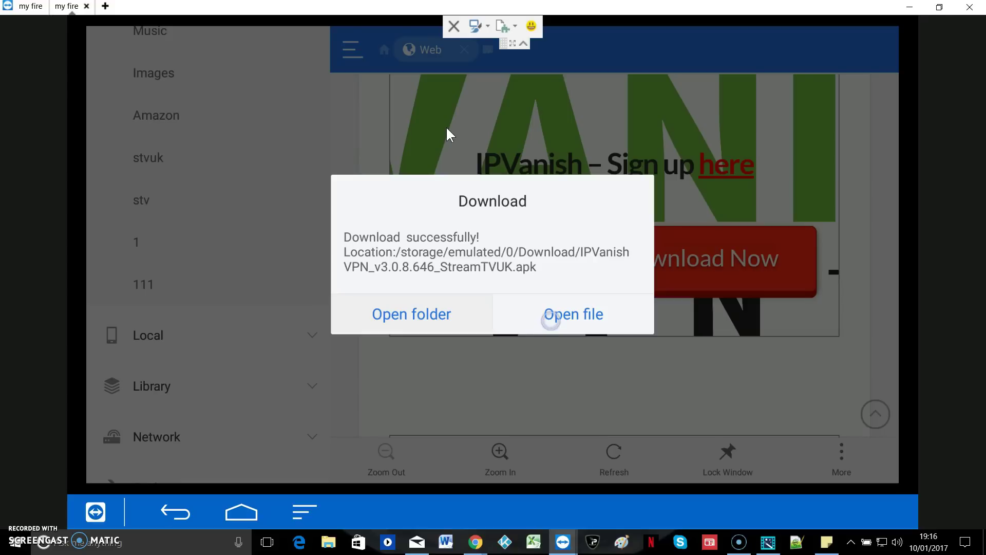
key(Return)
key(Return)
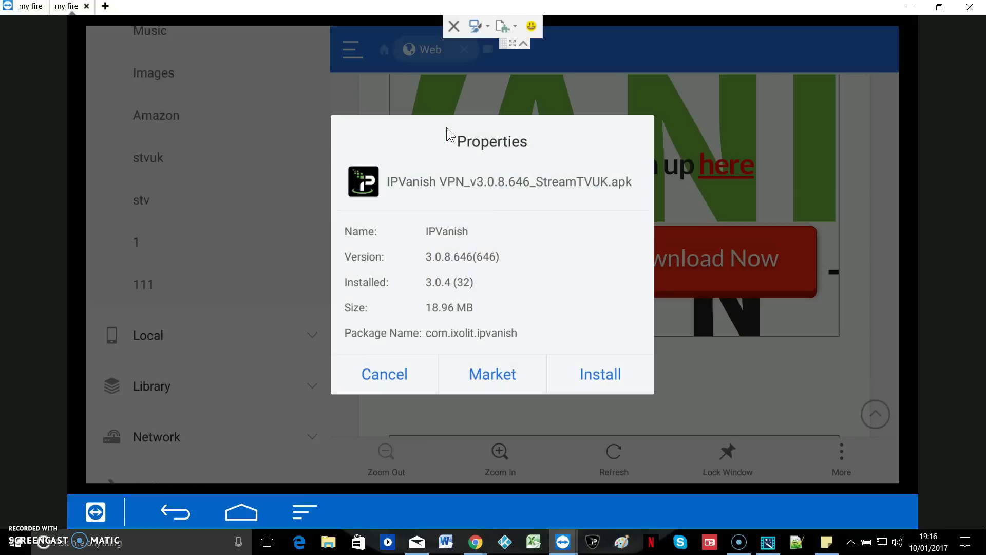
Step: Install the IPVanish apk update from the Properties dialog, confirming INSTALL
key(Right)
key(Return)
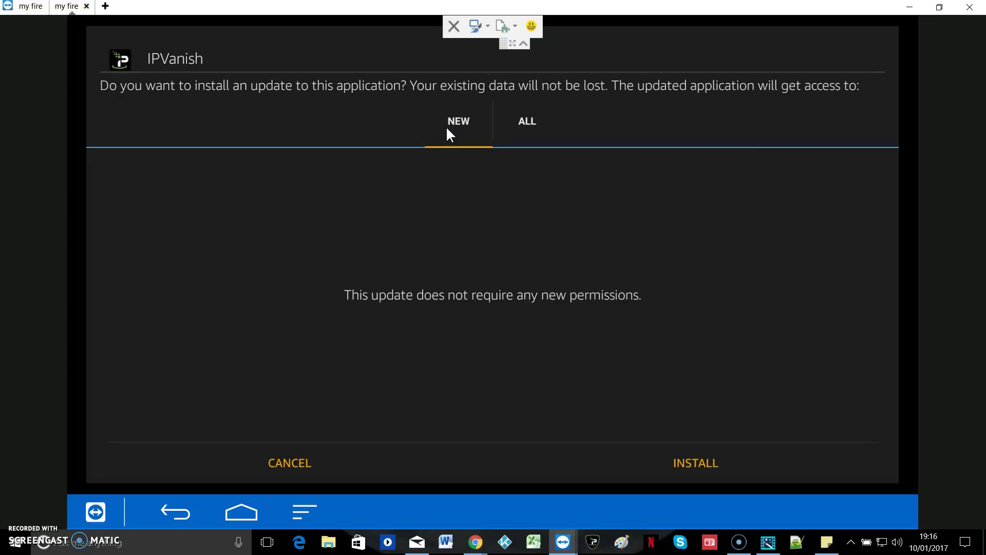
key(Down)
key(Right)
key(Return)
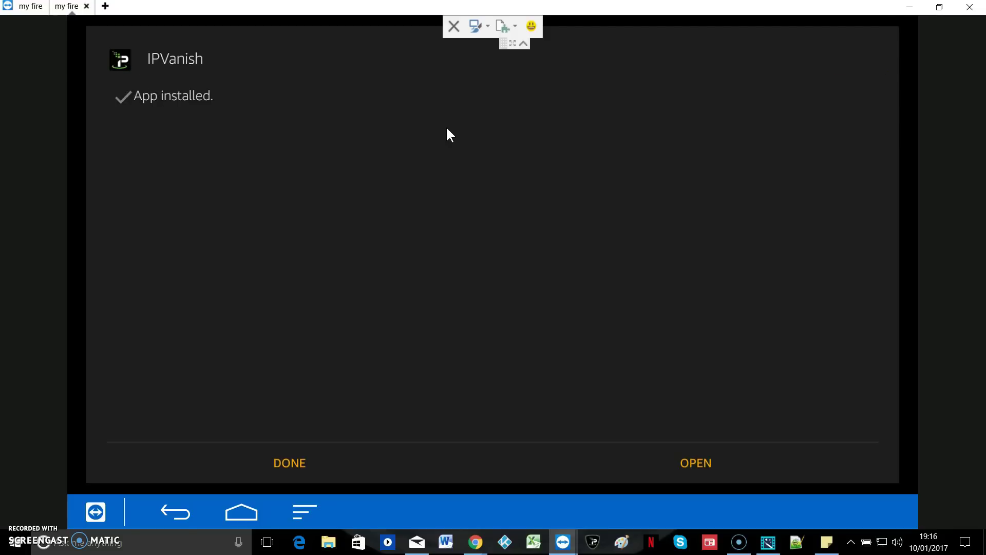
Step: Launch the newly installed IPVanish app on the Fire TV
key(Down)
key(Right)
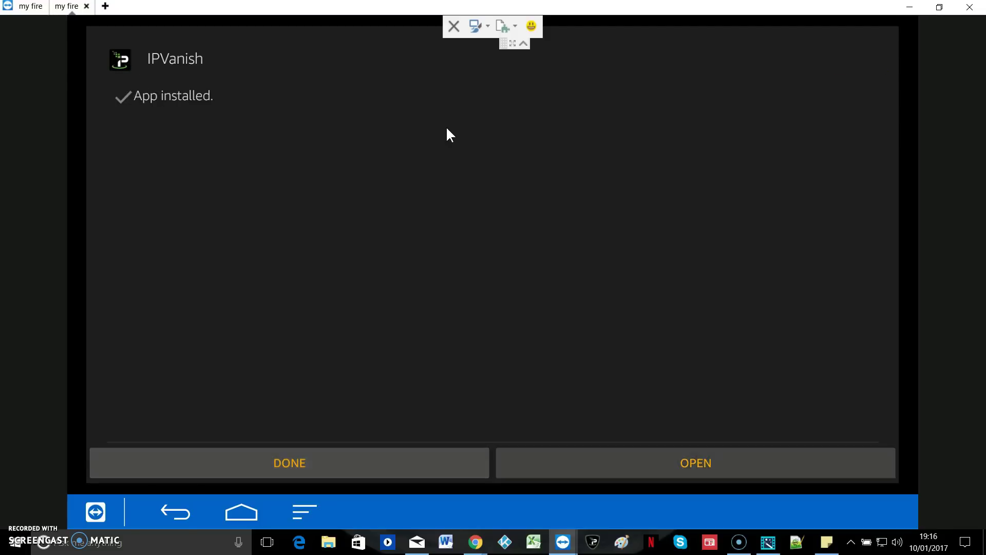
key(Return)
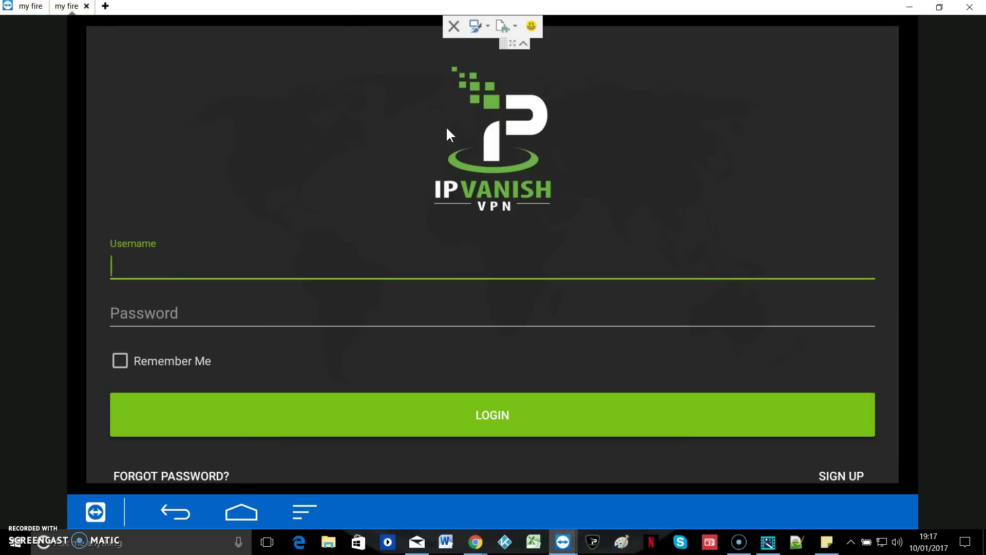
Step: Enter the account username in the IPVanish login form and log in
text(streamtvuk)
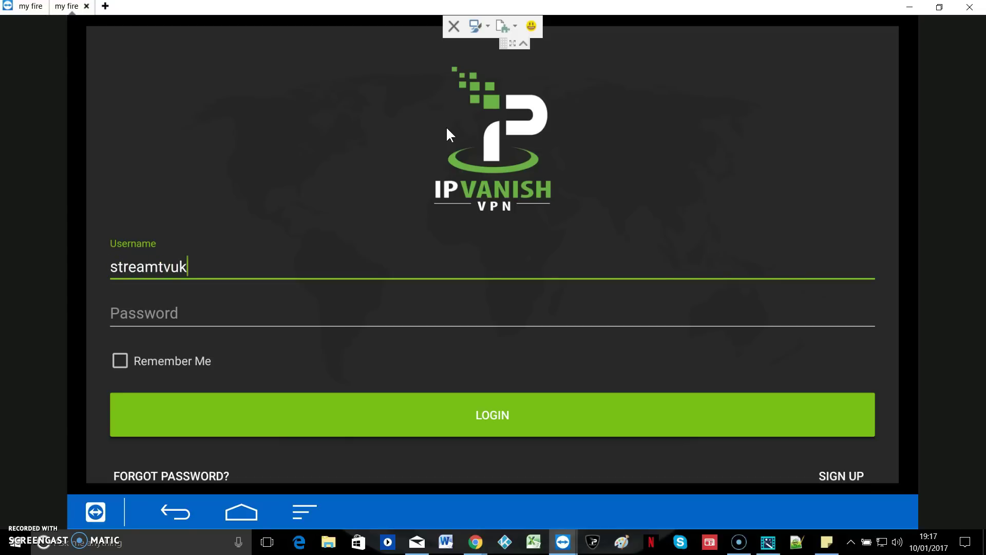
key(Return)
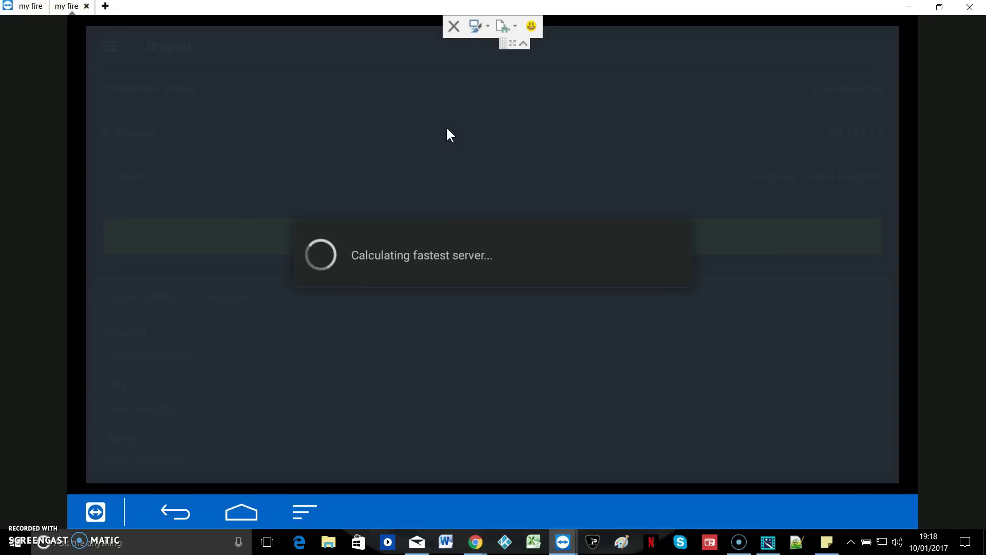